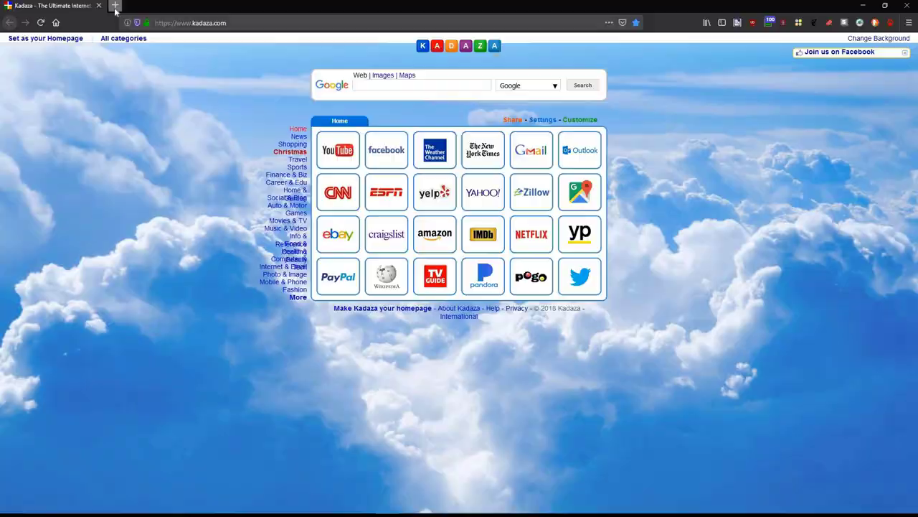
# Step: Load syncthing.net in a new tab from the Quick Dial Servers > SyncThing bookmarks
pyautogui.click(115, 5)
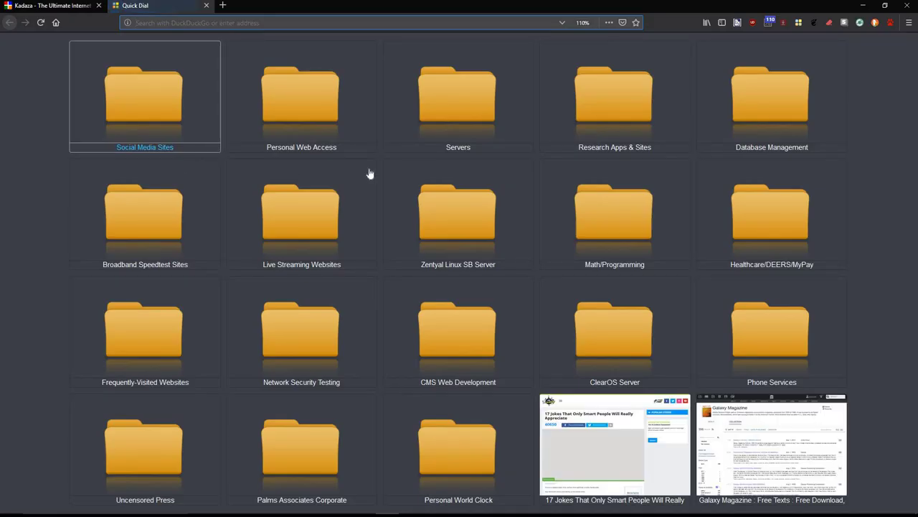
pyautogui.click(452, 104)
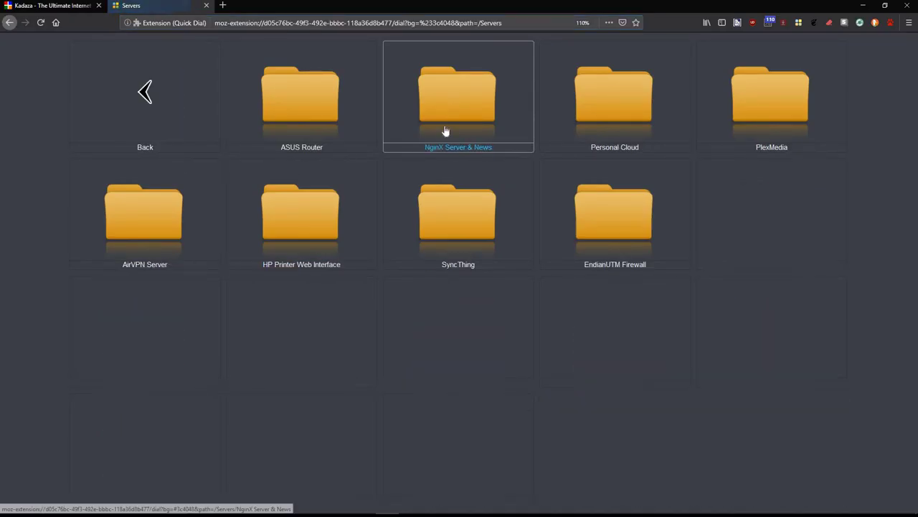
pyautogui.click(459, 227)
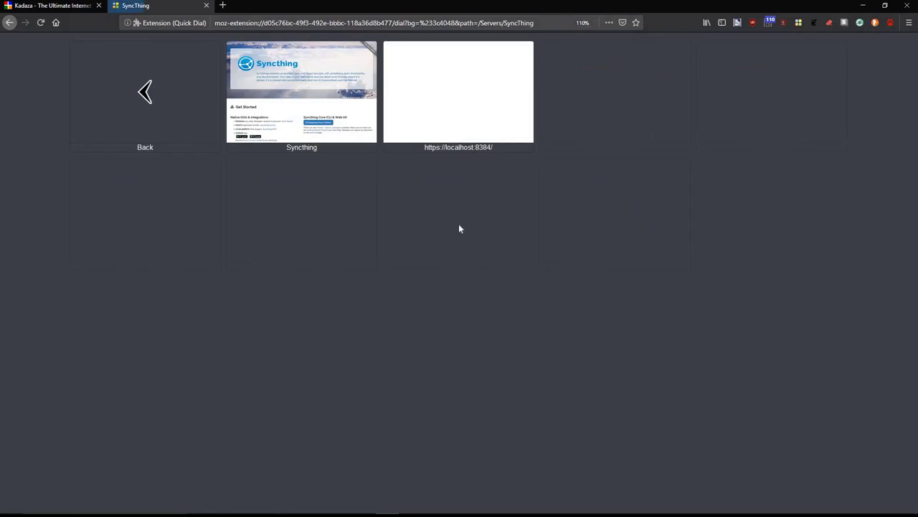
pyautogui.click(287, 91)
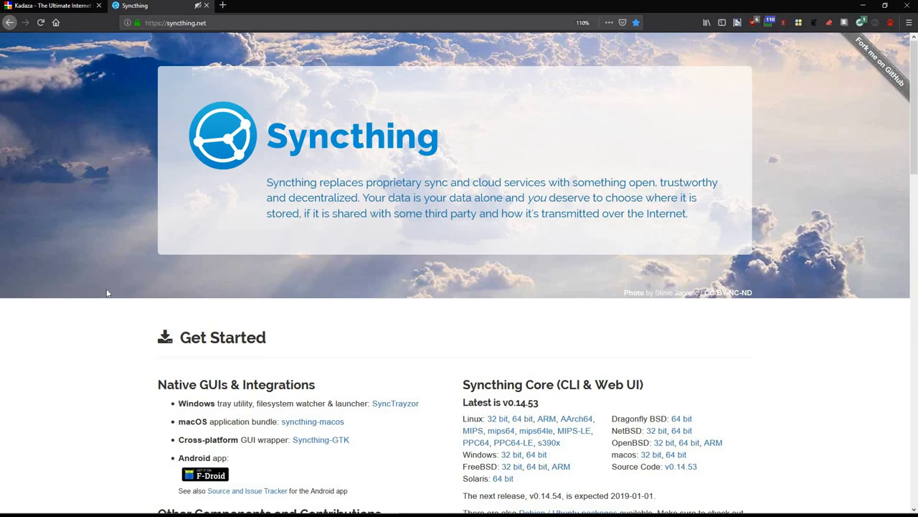
pyautogui.scroll(-1, 107, 293)
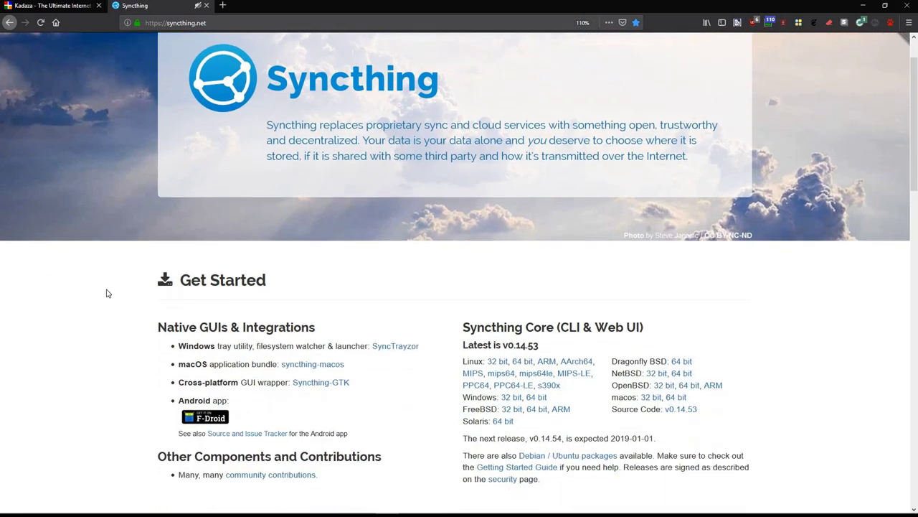
pyautogui.scroll(-2, 108, 293)
pyautogui.scroll(-1, 108, 292)
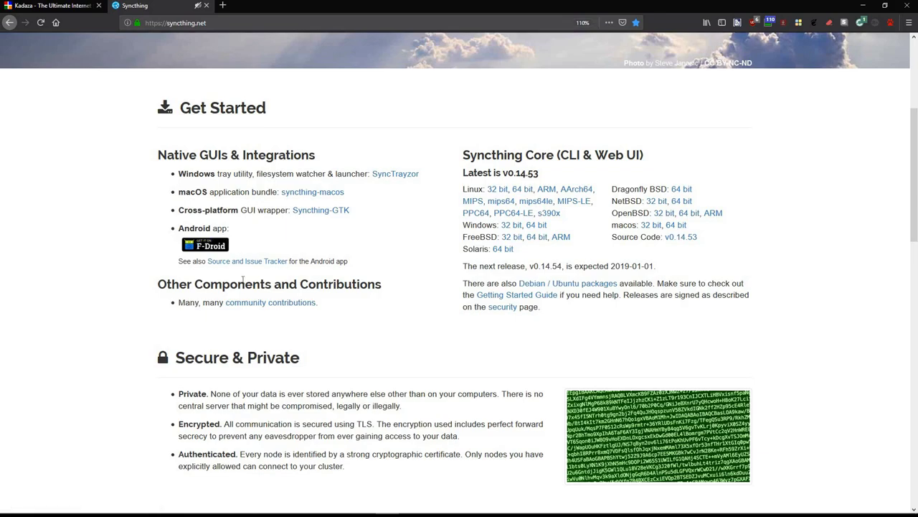
pyautogui.scroll(-3, 242, 280)
pyautogui.scroll(1, 294, 244)
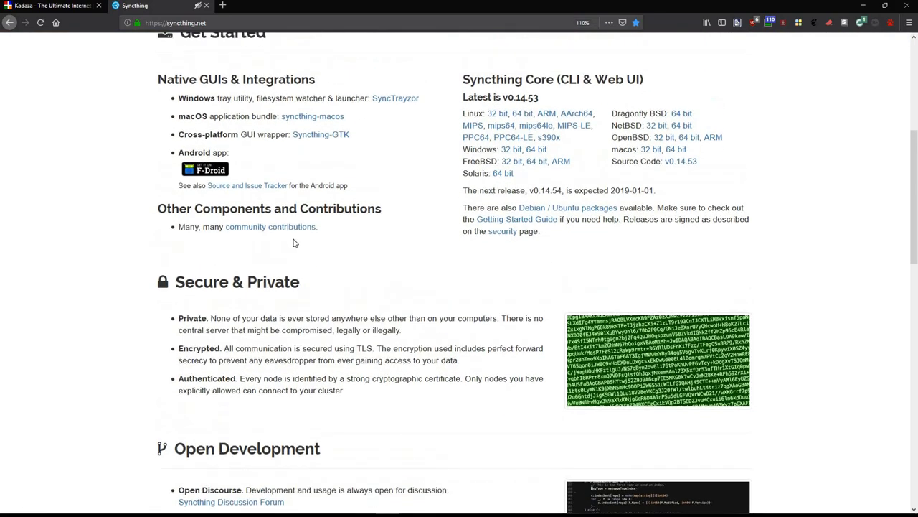
pyautogui.scroll(2, 293, 243)
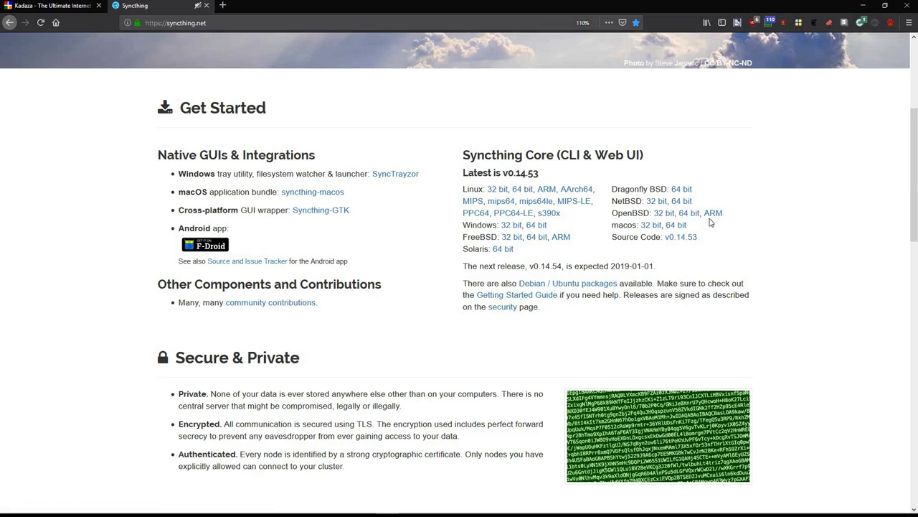
pyautogui.click(675, 227)
pyautogui.scroll(-4, 369, 338)
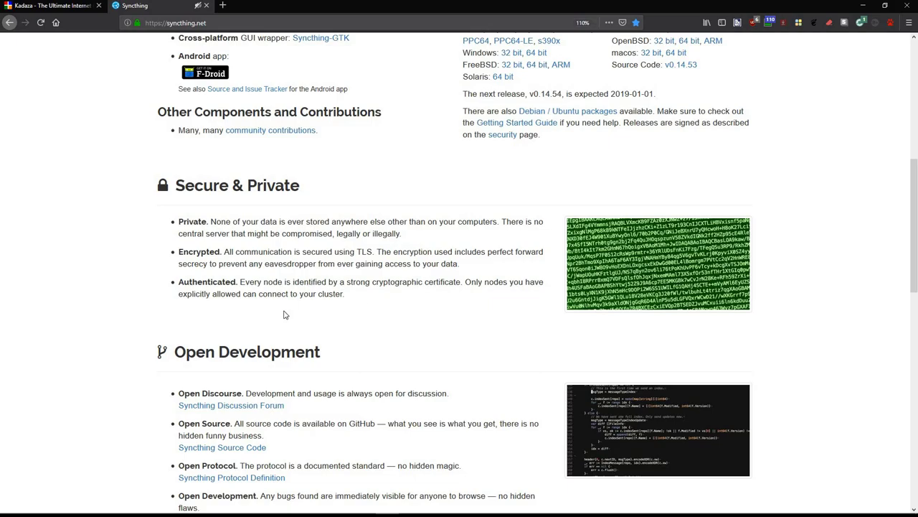
pyautogui.scroll(-5, 283, 314)
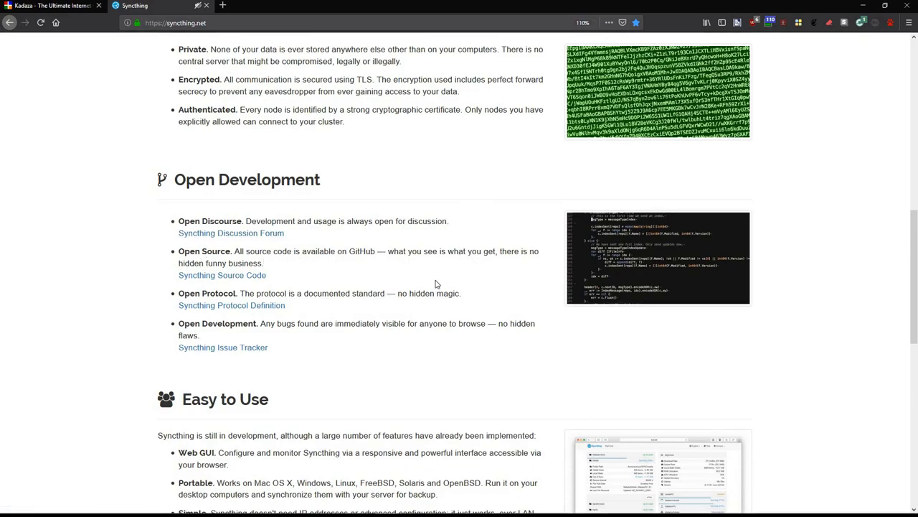
pyautogui.rightClick(254, 308)
pyautogui.click(283, 313)
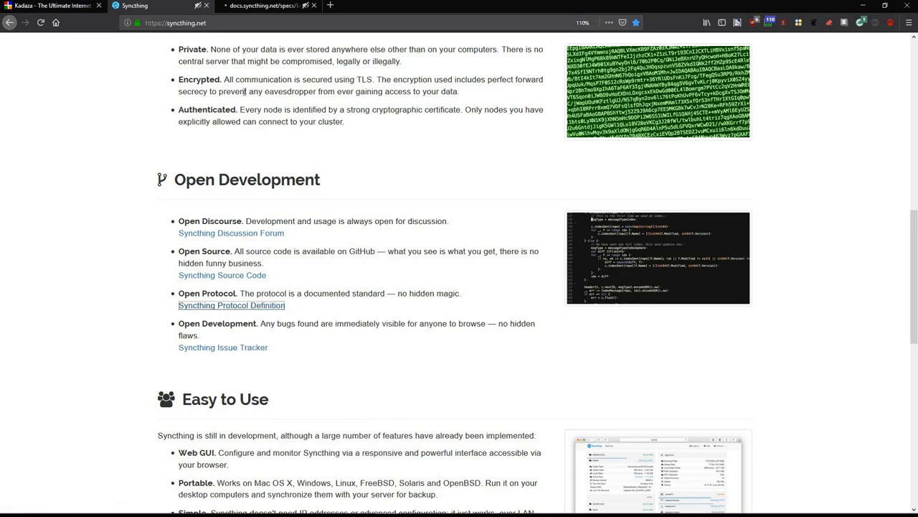
pyautogui.click(280, 12)
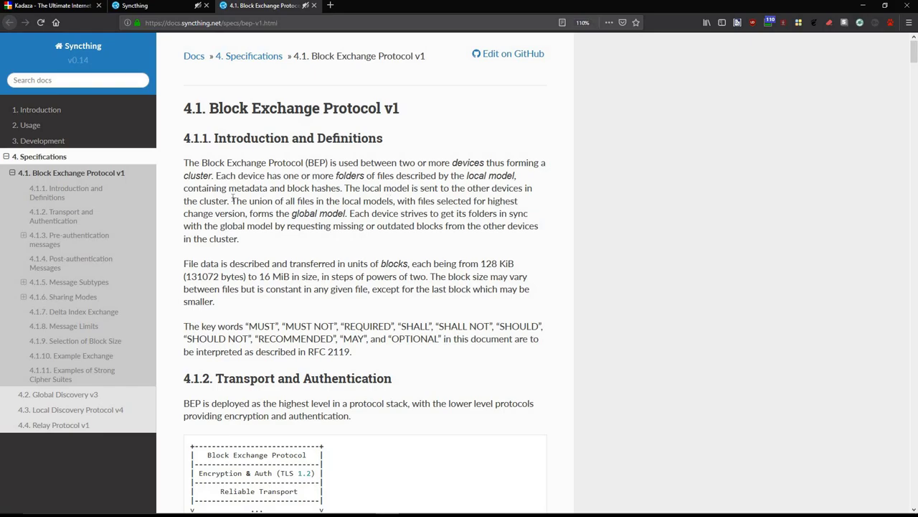
pyautogui.click(314, 6)
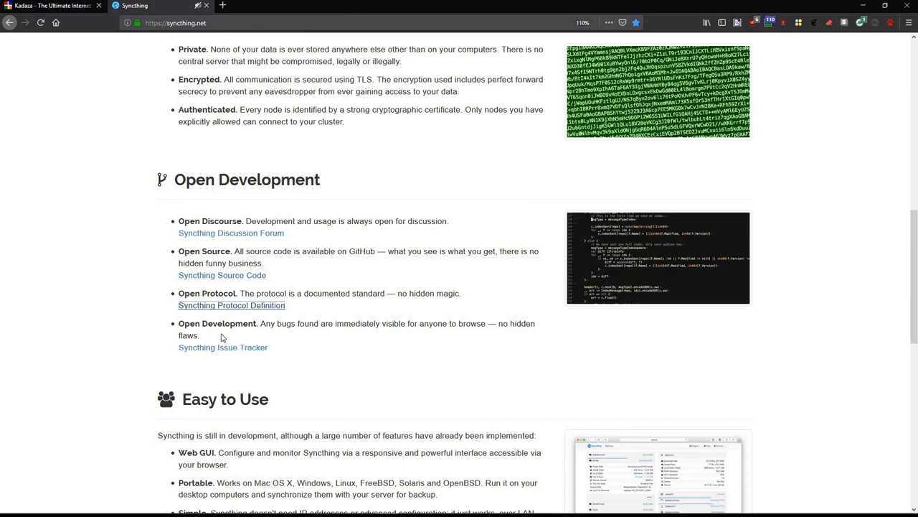
# Step: Read through the rest of the Syncthing homepage, then close its tab
pyautogui.scroll(-3, 207, 354)
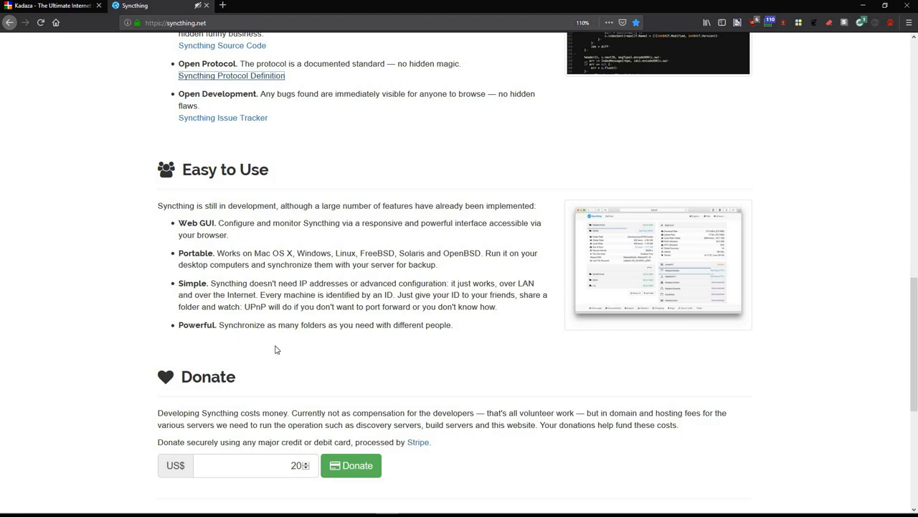
pyautogui.scroll(-1, 275, 348)
pyautogui.scroll(-3, 274, 346)
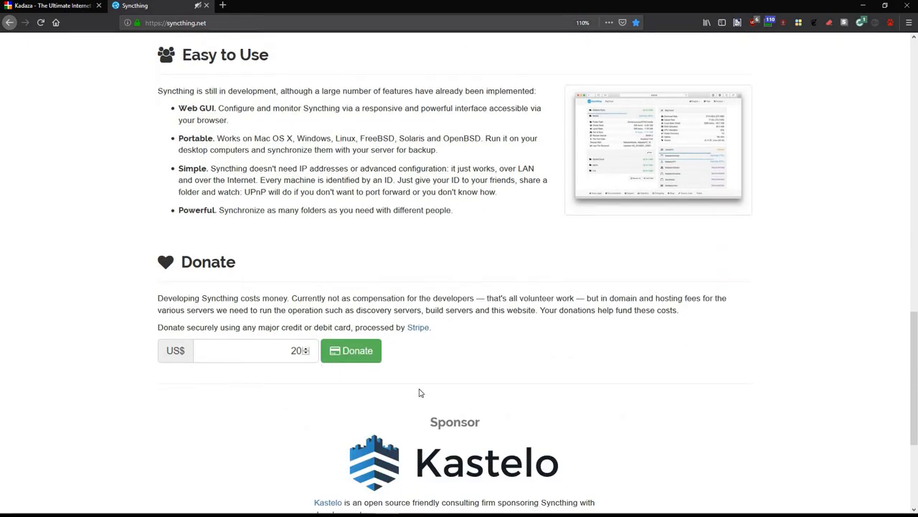
pyautogui.scroll(-2, 445, 386)
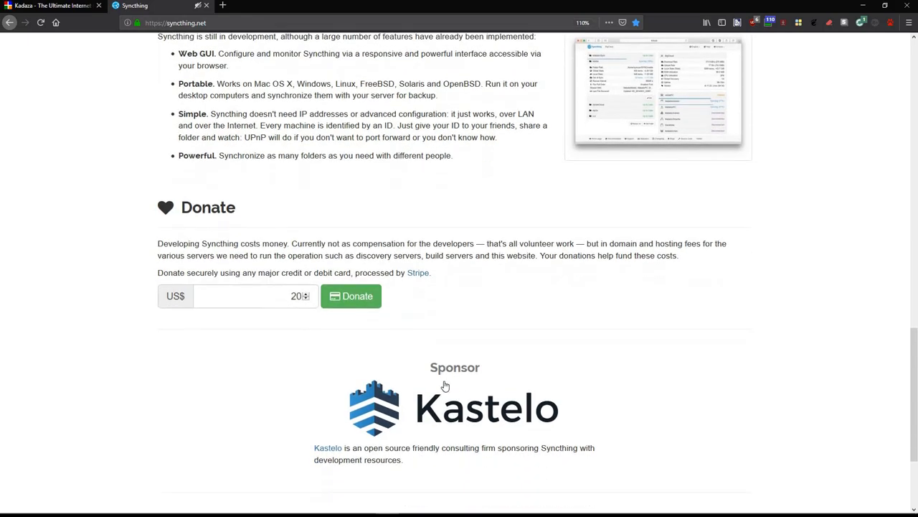
pyautogui.scroll(-2, 445, 386)
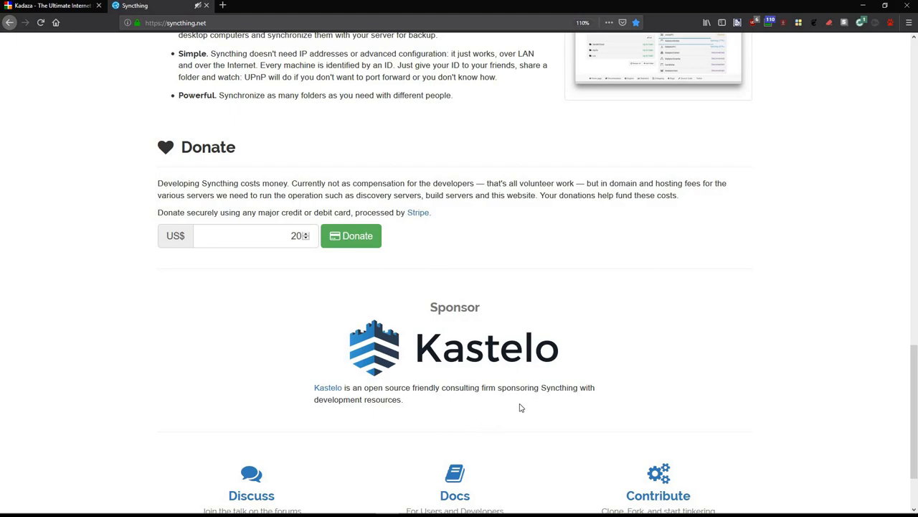
pyautogui.scroll(5, 498, 398)
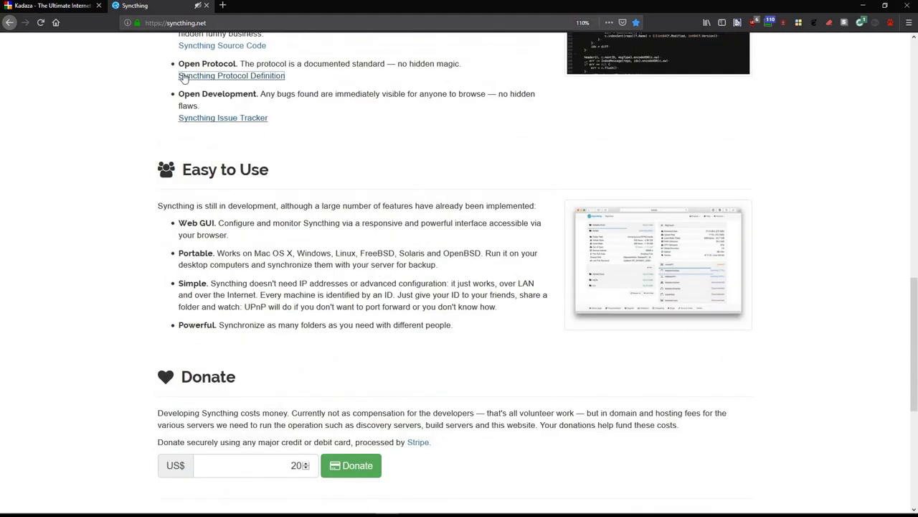
pyautogui.click(206, 5)
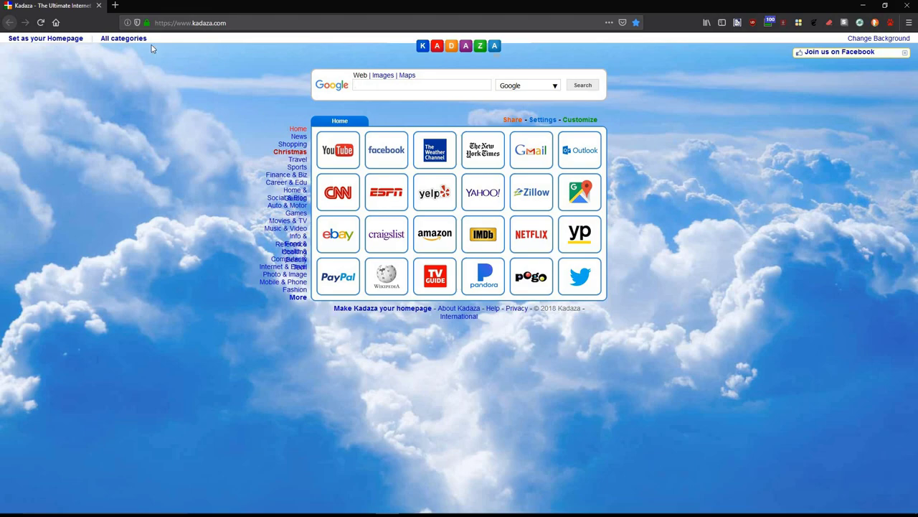
# Step: Open a new Quick Dial tab beside the Kadaza start page
pyautogui.click(115, 5)
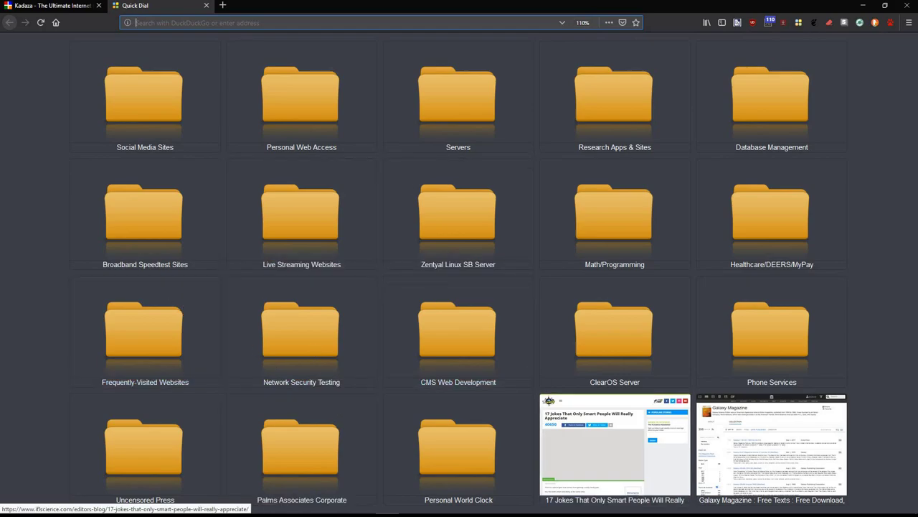
pyautogui.moveTo(693, 508)
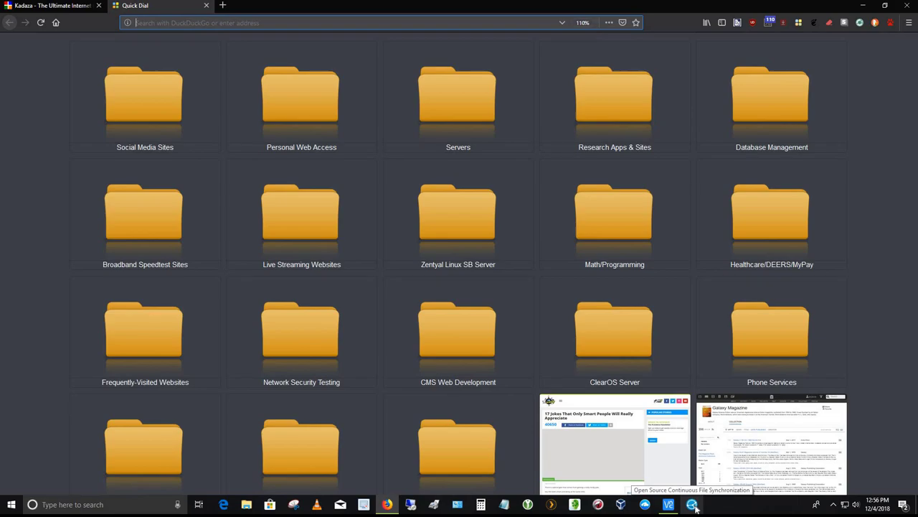
# Step: Launch Syncthing from the taskbar so its GUI opens at 127.0.0.1:8384
pyautogui.click(693, 504)
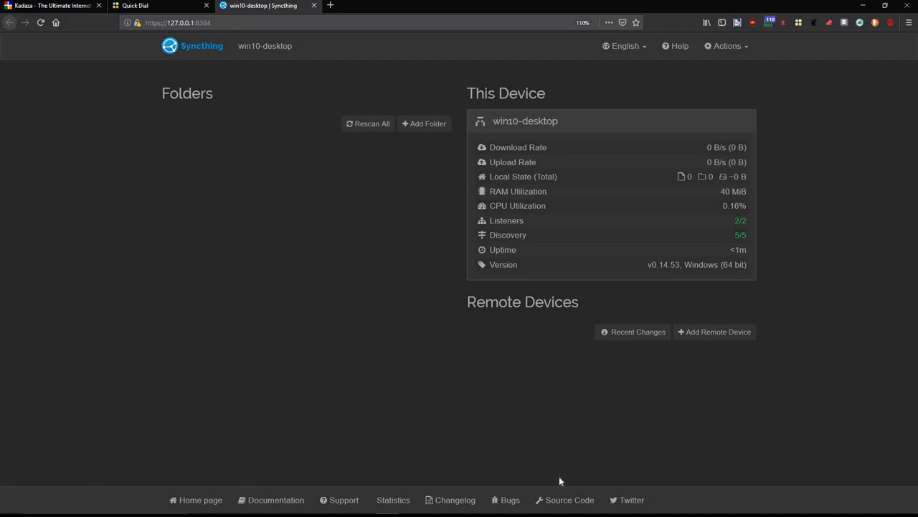
# Step: Connect VNC Viewer to guruman-linux, entering the account password to authenticate
pyautogui.moveTo(589, 513)
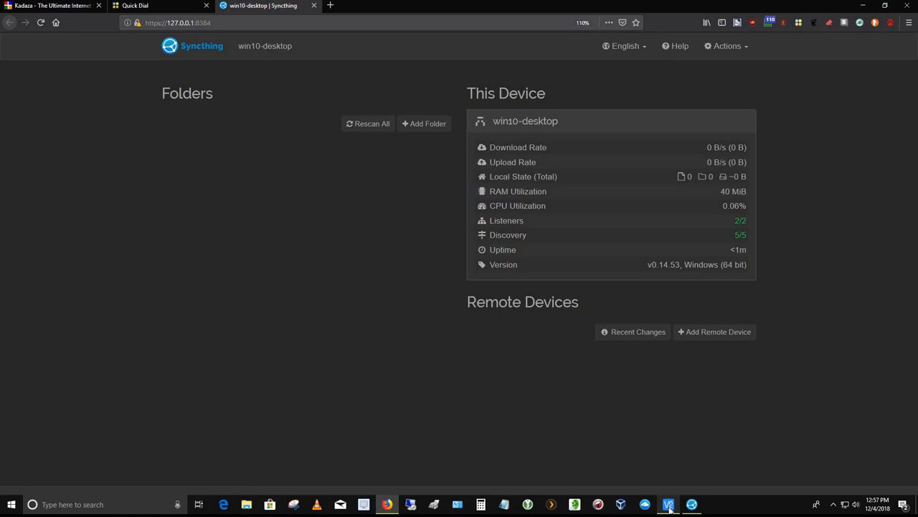
pyautogui.click(669, 506)
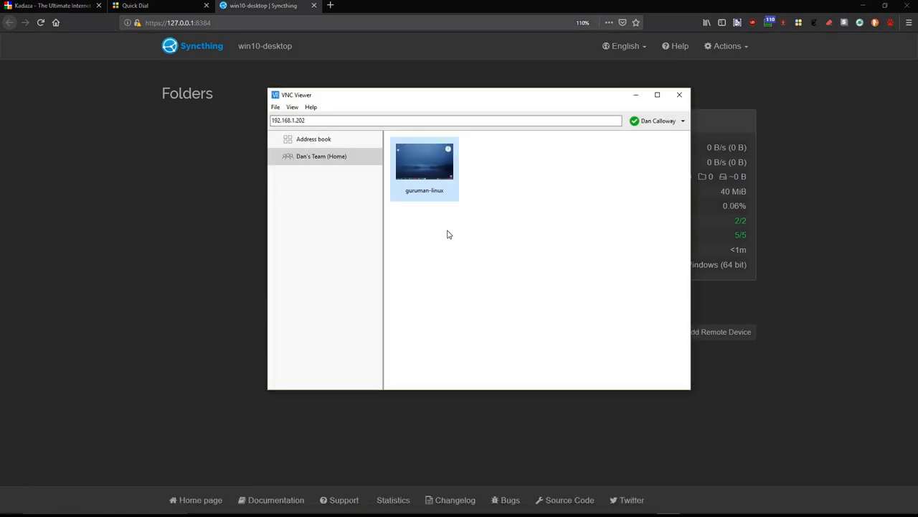
pyautogui.rightClick(427, 173)
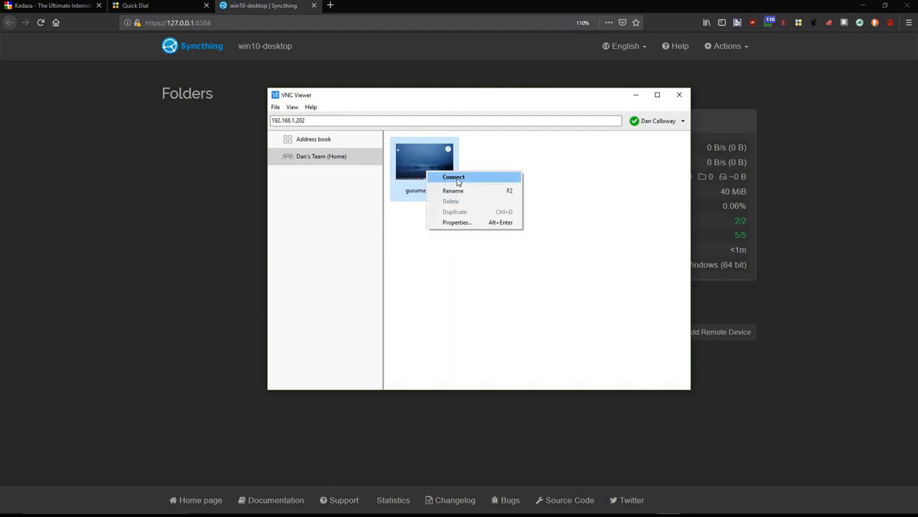
pyautogui.click(457, 179)
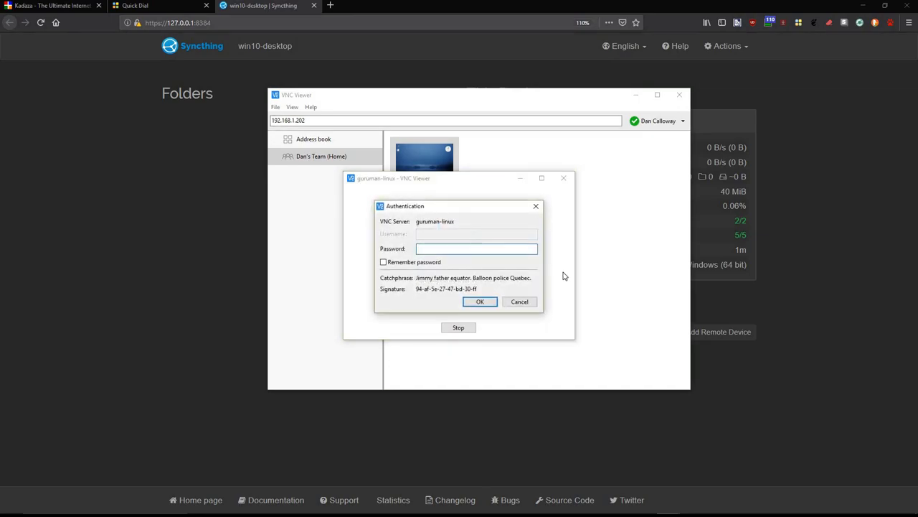
pyautogui.write('••••••••••')
pyautogui.click(486, 303)
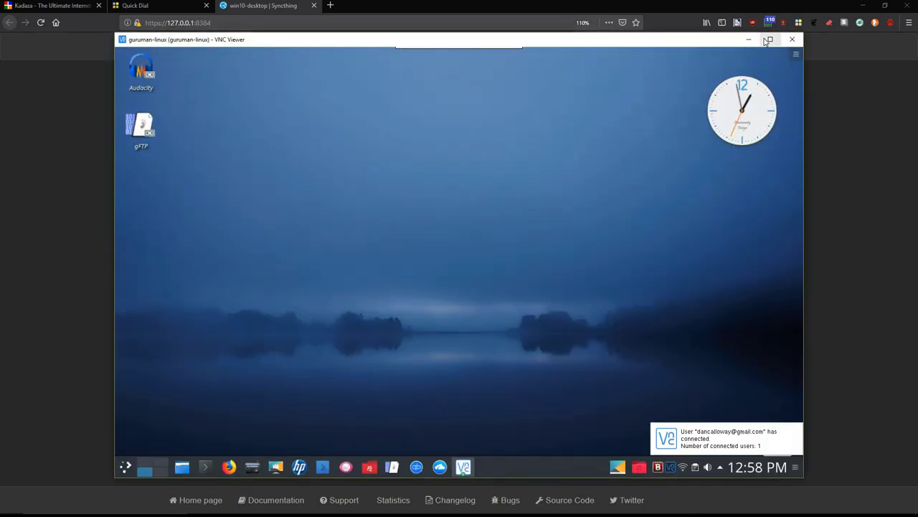
# Step: Go full-screen, run 'uname -a' in Konsole, then run 'syncthing' to launch it
pyautogui.click(769, 40)
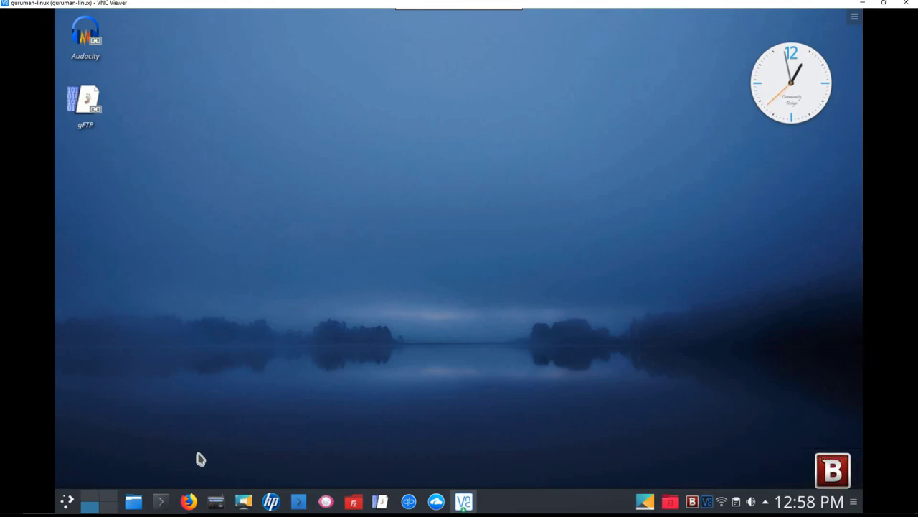
pyautogui.click(158, 504)
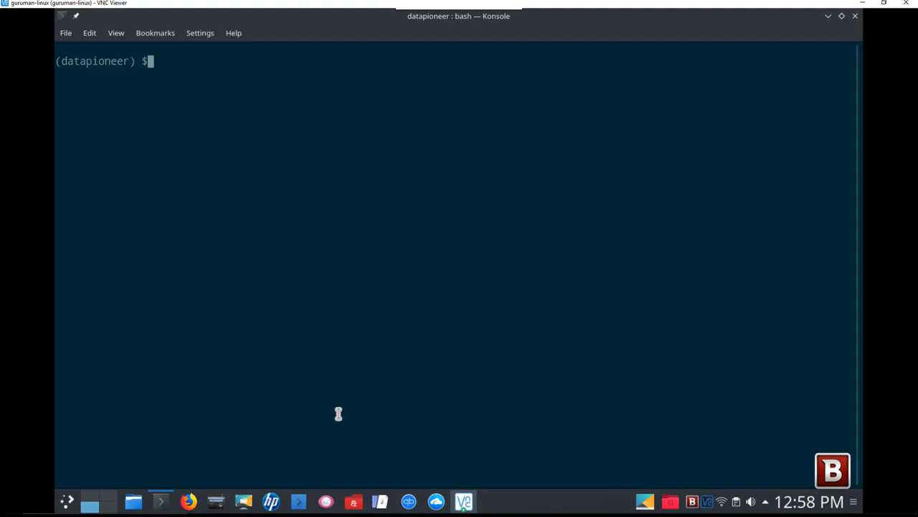
pyautogui.write('uname -a')
pyautogui.press('Return')
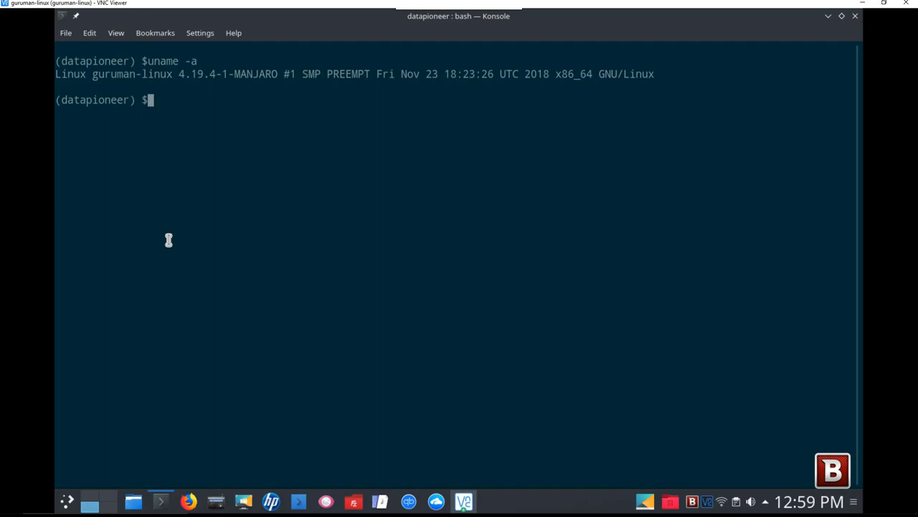
pyautogui.write('syncthing')
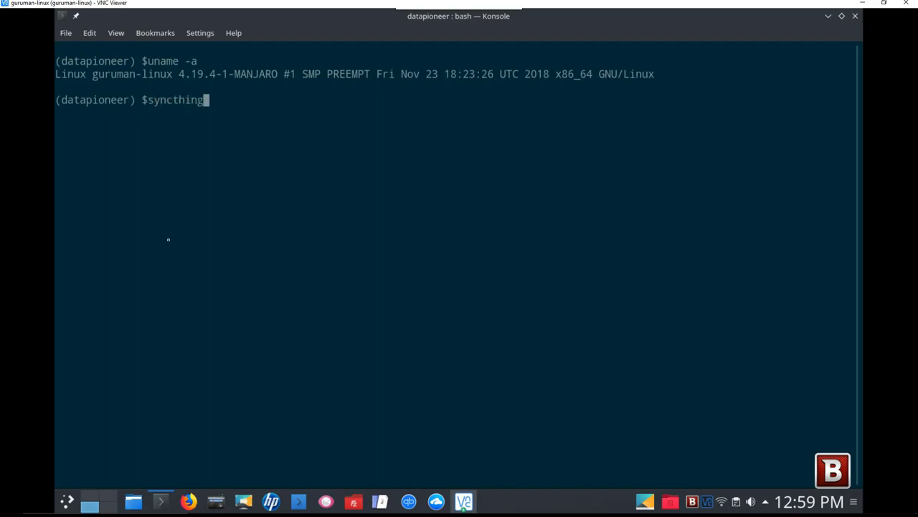
pyautogui.press('Return')
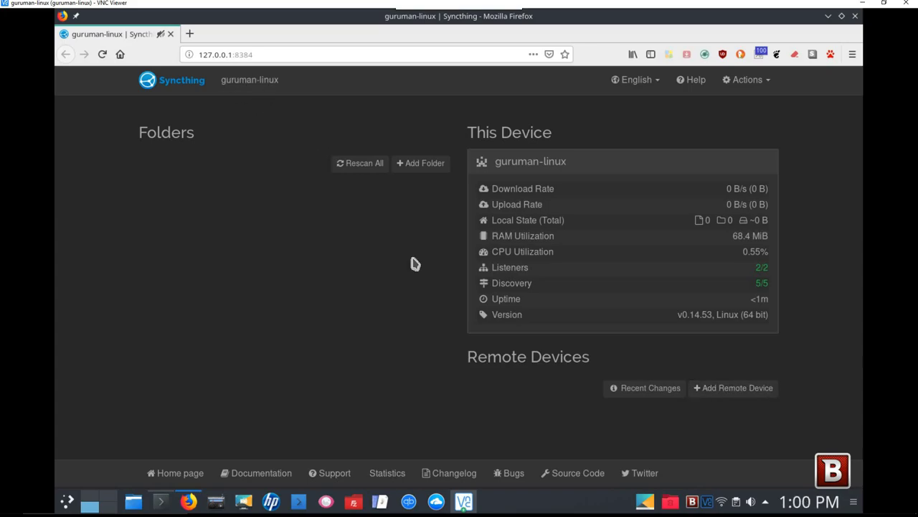
# Step: Add the nearby device by its discovered ID, save it, and expand its details
pyautogui.click(718, 395)
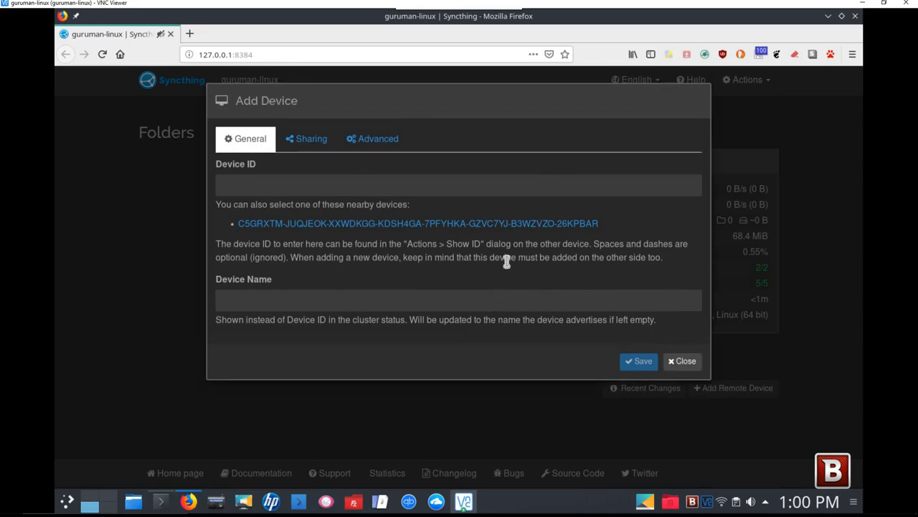
pyautogui.click(387, 223)
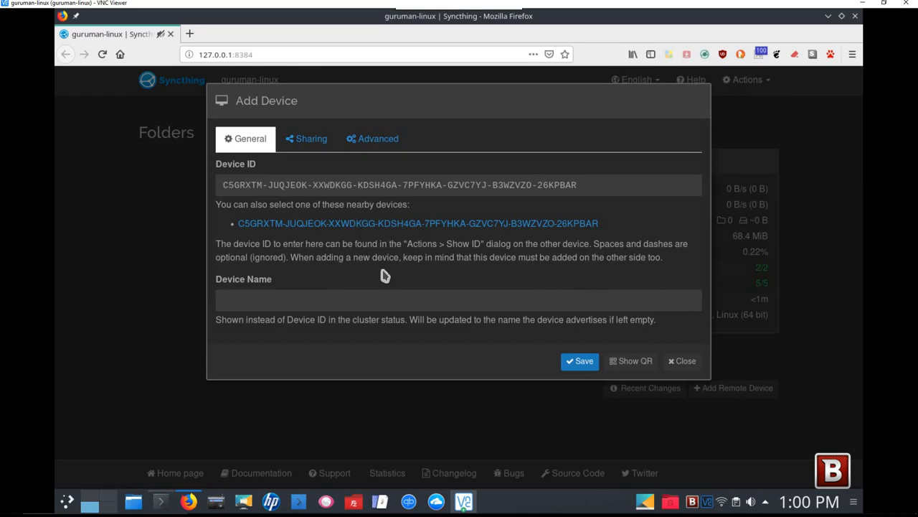
pyautogui.click(582, 366)
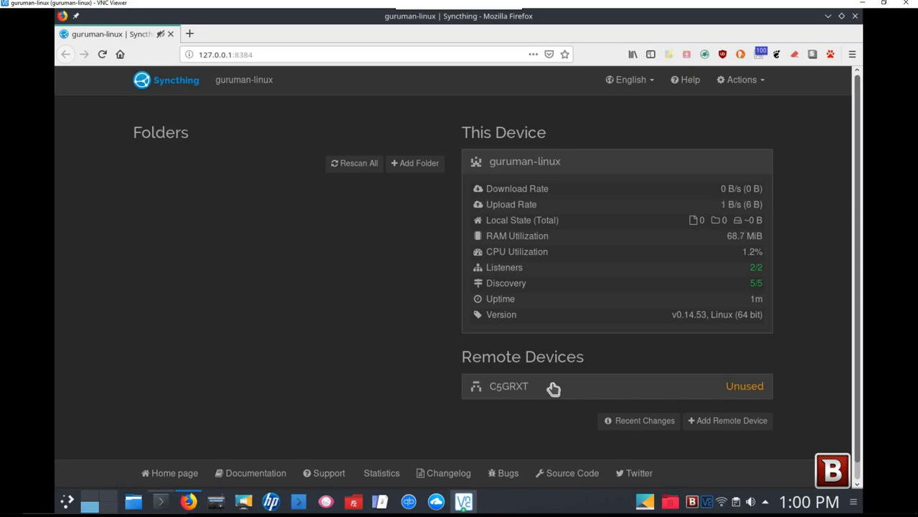
pyautogui.click(553, 388)
# Step: Edit the remote device and save its name as 'Win 10 Desktop'
pyautogui.scroll(-2, 556, 405)
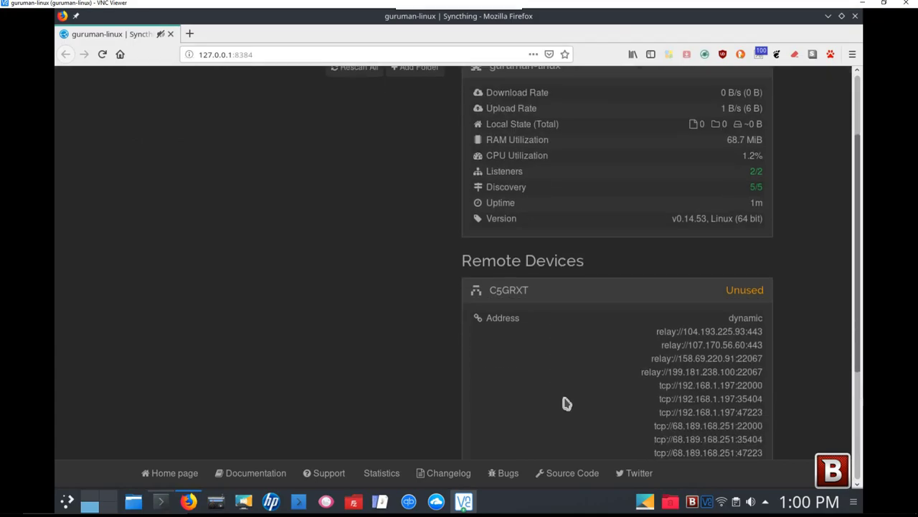
pyautogui.scroll(-1, 574, 402)
pyautogui.scroll(-1, 641, 414)
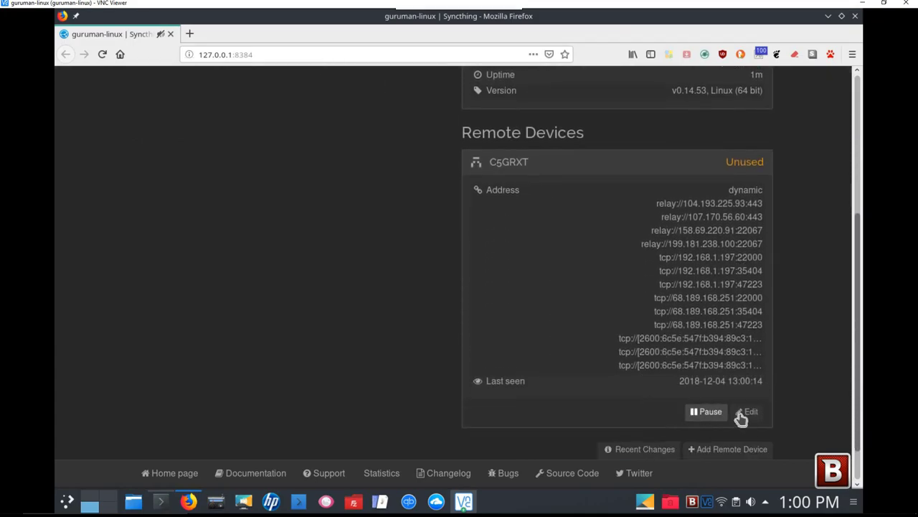
pyautogui.click(746, 413)
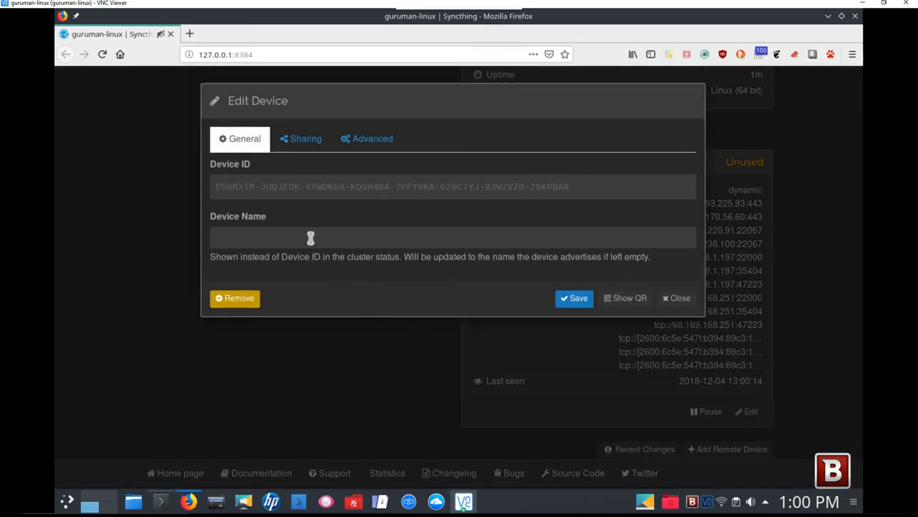
pyautogui.click(311, 237)
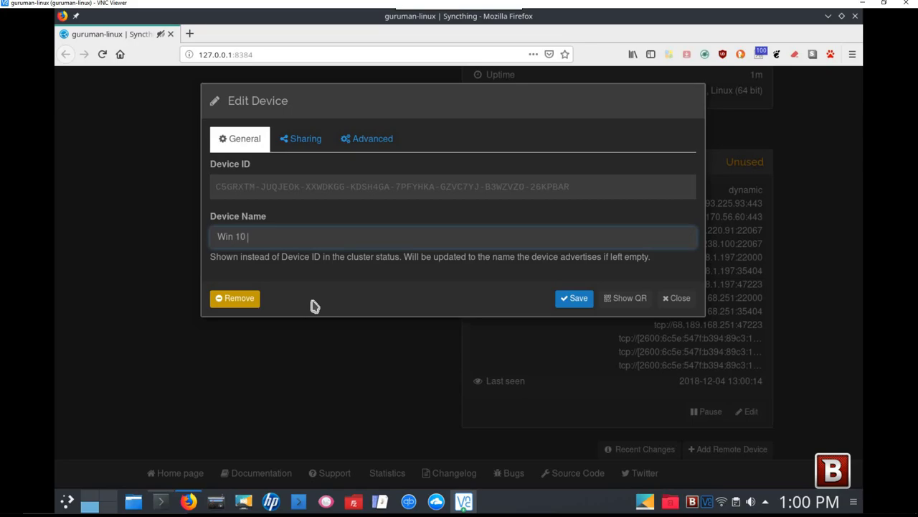
pyautogui.write('Win 10 Desktop')
pyautogui.click(582, 302)
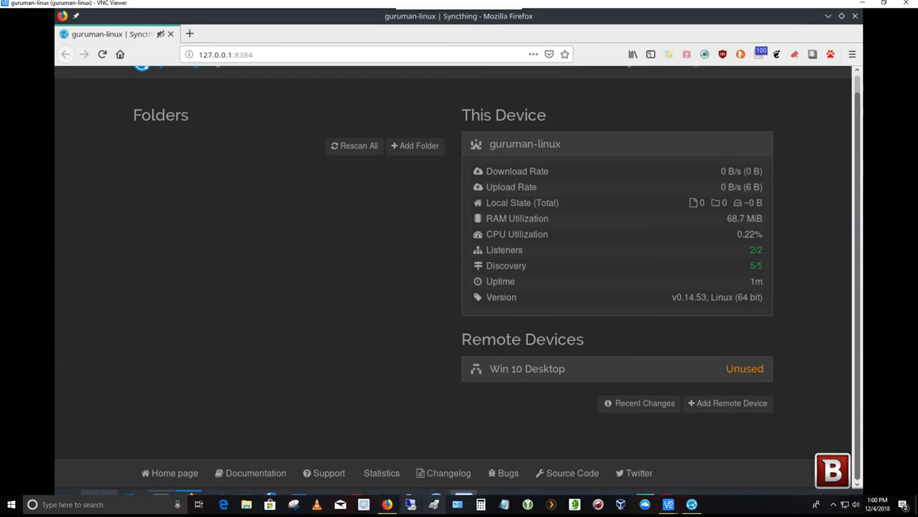
# Step: On win10-desktop, accept the guruman-linux New Device request and save it
pyautogui.click(386, 504)
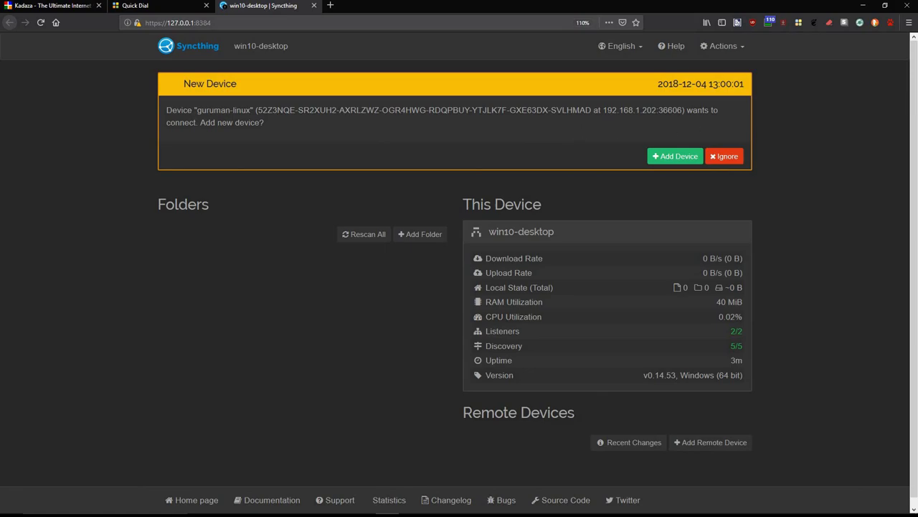
pyautogui.click(673, 158)
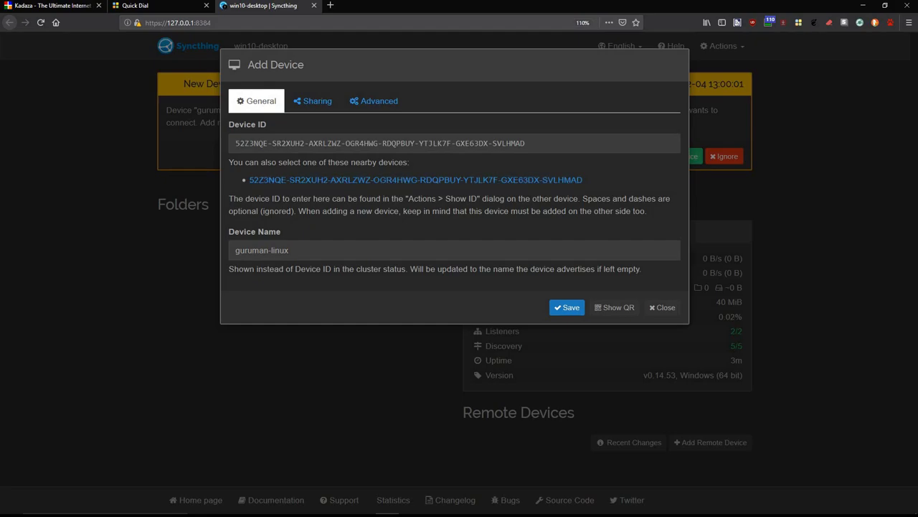
pyautogui.click(564, 308)
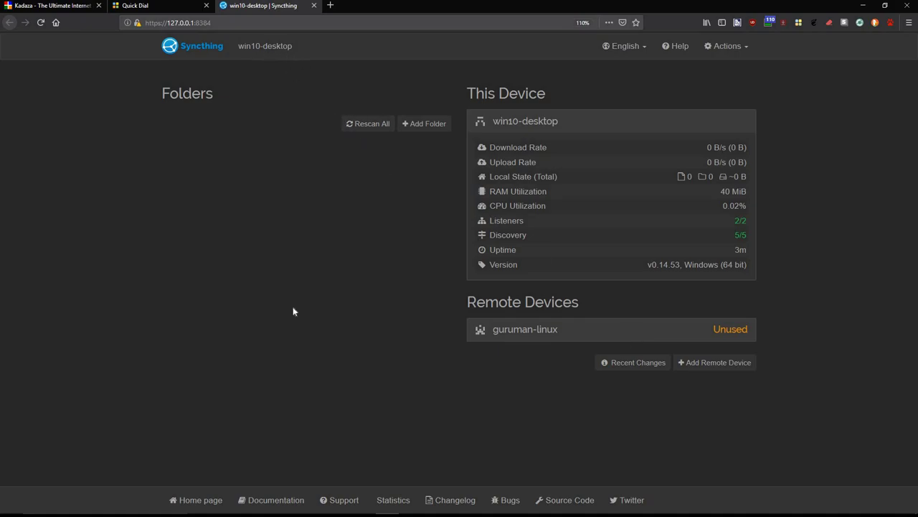
# Step: Bring the guruman-linux VNC session forward, glance at the terminal, and re-maximise Firefox
pyautogui.moveTo(341, 514)
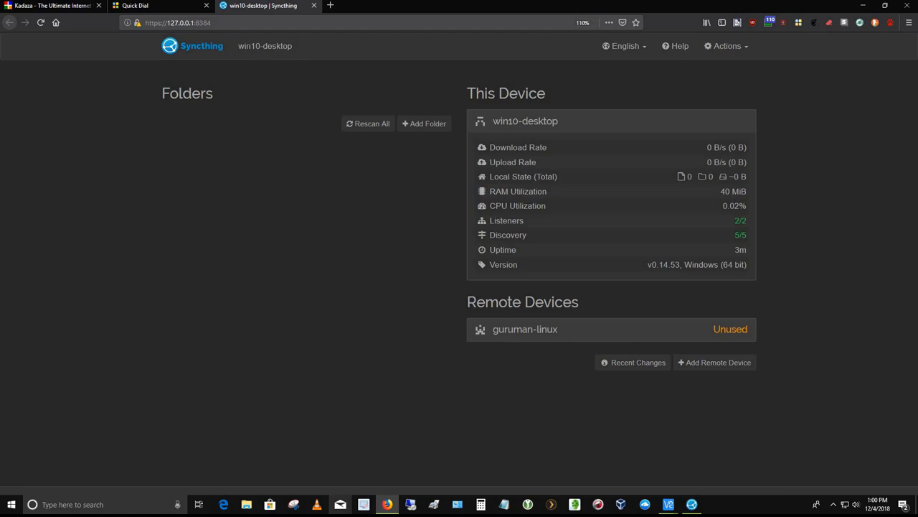
pyautogui.moveTo(669, 504)
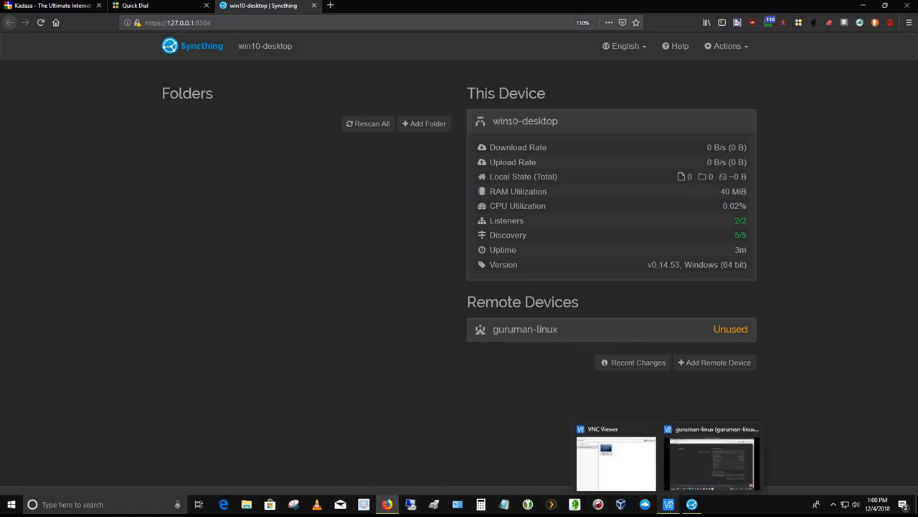
pyautogui.click(704, 477)
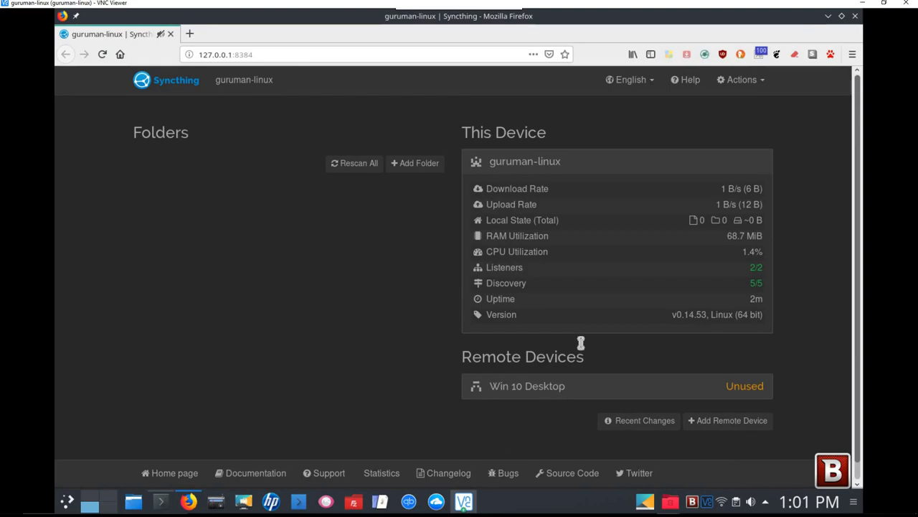
pyautogui.click(845, 16)
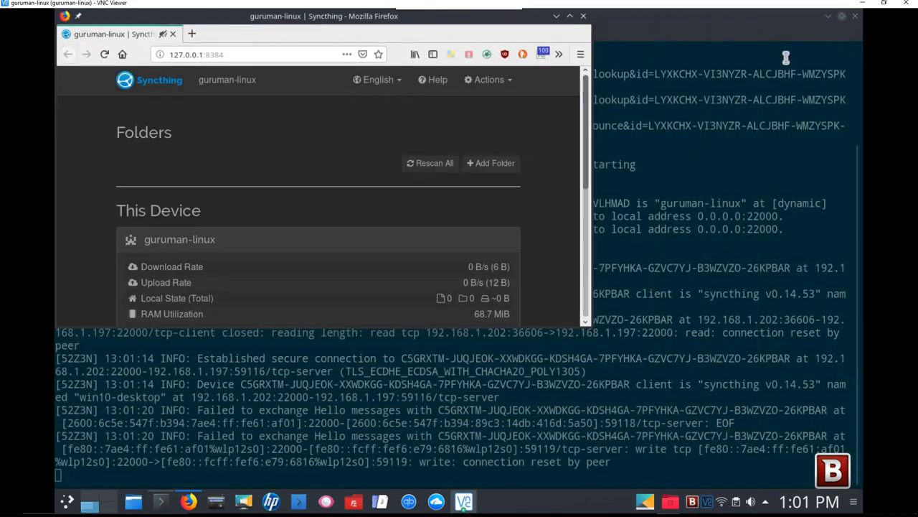
pyautogui.click(572, 16)
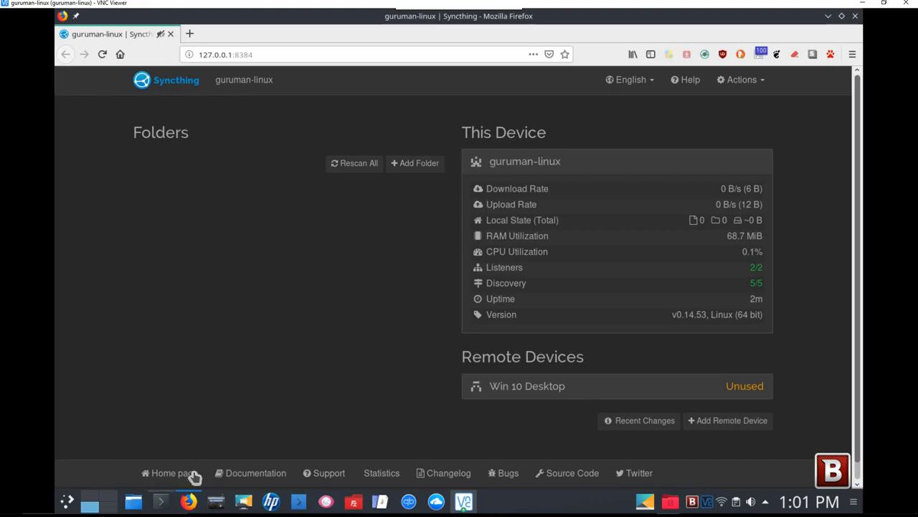
pyautogui.click(134, 502)
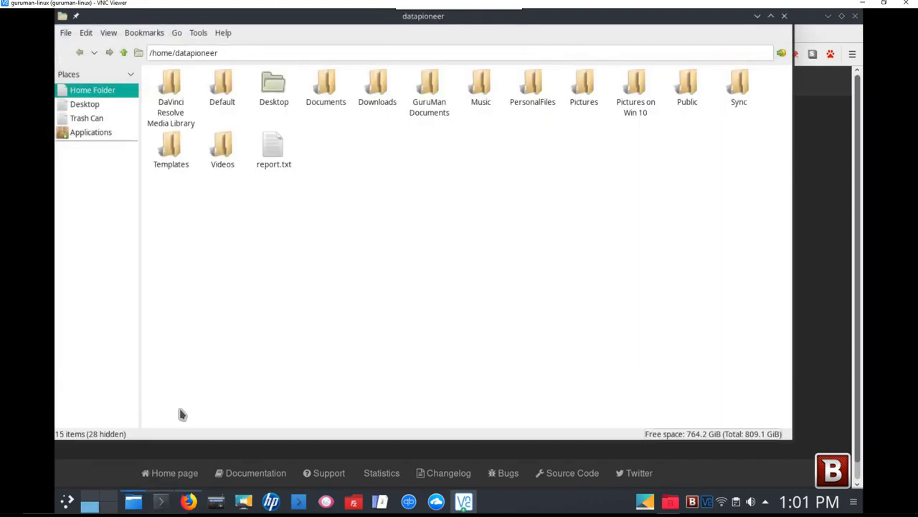
pyautogui.click(322, 91)
pyautogui.doubleClick(322, 92)
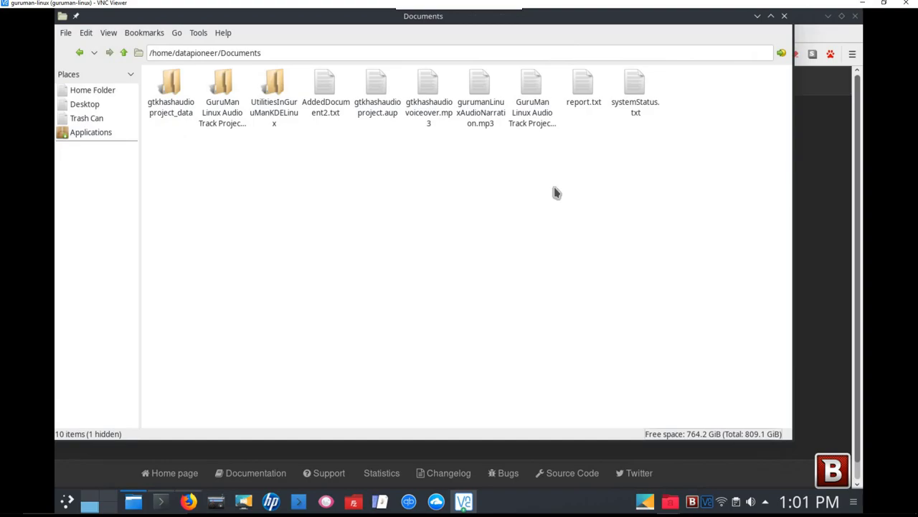
pyautogui.click(784, 16)
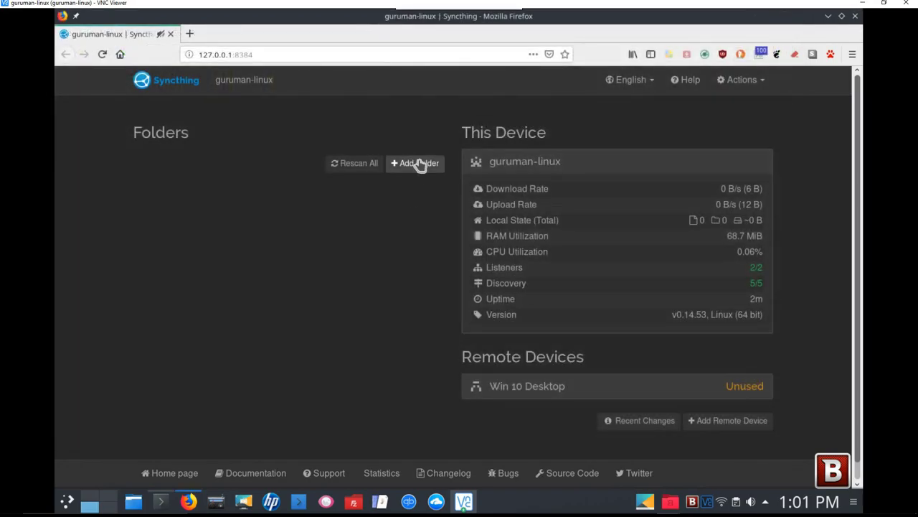
# Step: Add the home Documents folder as a synced folder labelled 'Documents Directory on GuruMan Linux'
pyautogui.click(421, 164)
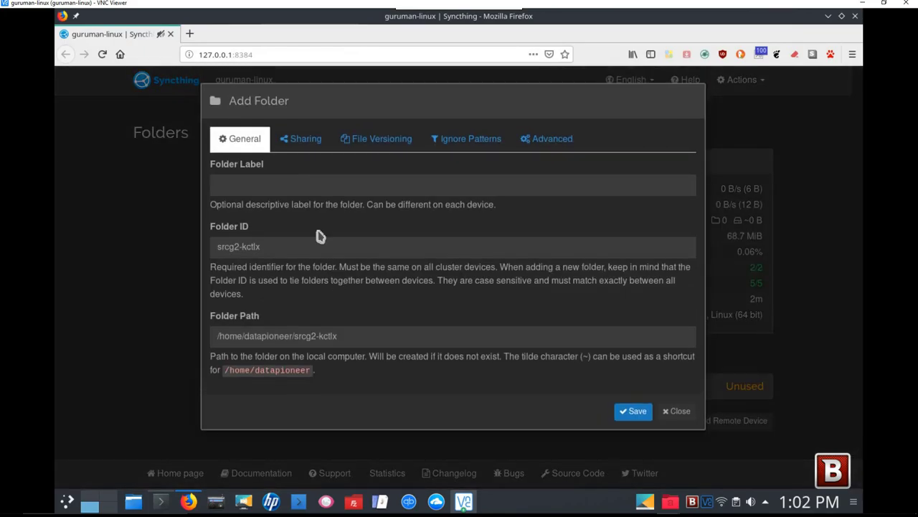
pyautogui.click(348, 335)
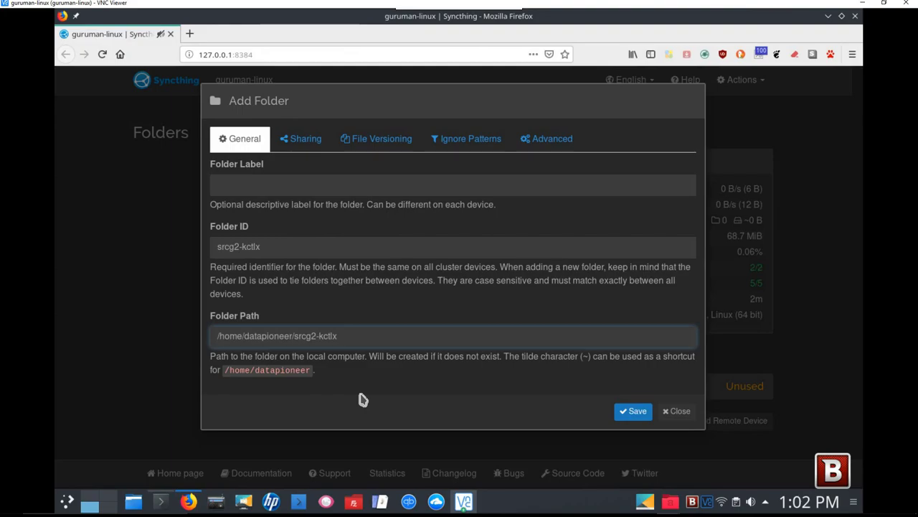
pyautogui.press('BackSpace')
pyautogui.press('BackSpace')
pyautogui.press('BackSpace')
pyautogui.press('BackSpace')
pyautogui.press('BackSpace')
pyautogui.press('BackSpace')
pyautogui.press('BackSpace')
pyautogui.press('BackSpace')
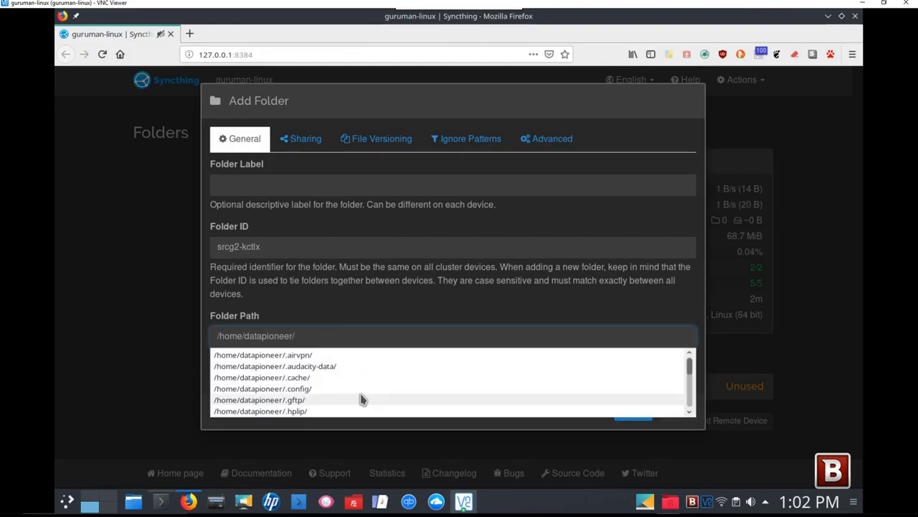
pyautogui.write('Documents')
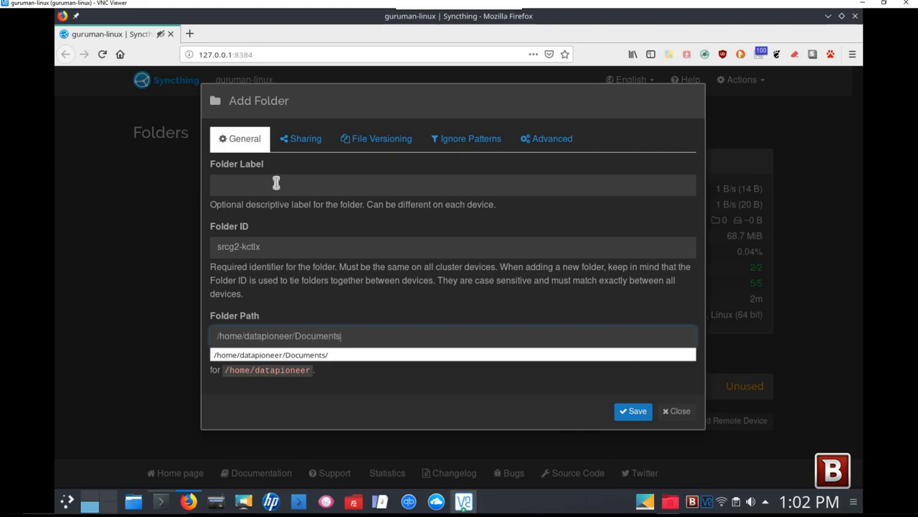
pyautogui.click(276, 183)
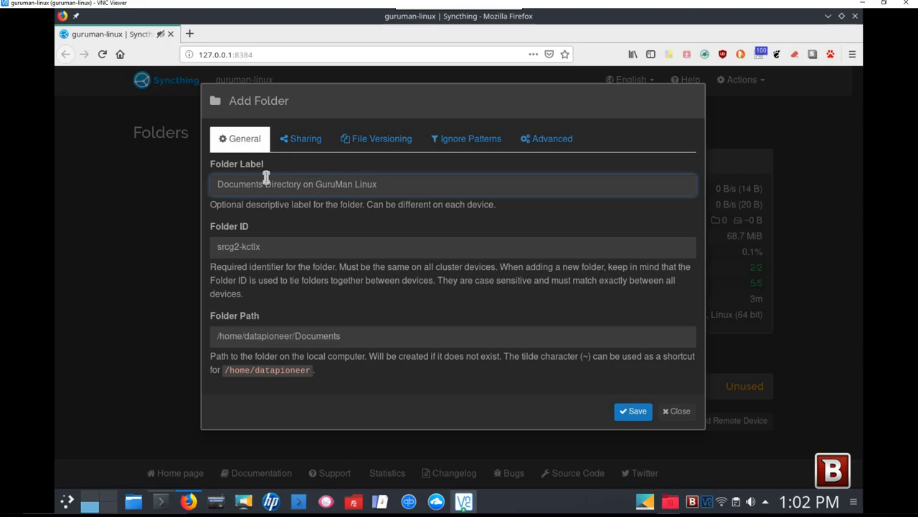
pyautogui.click(631, 412)
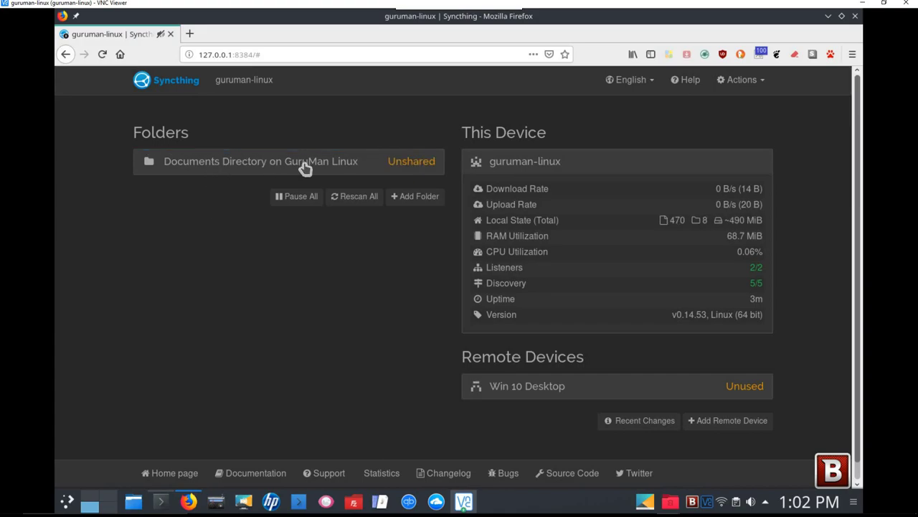
# Step: Tick Win 10 Desktop in the Documents folder's sharing settings and save
pyautogui.click(267, 167)
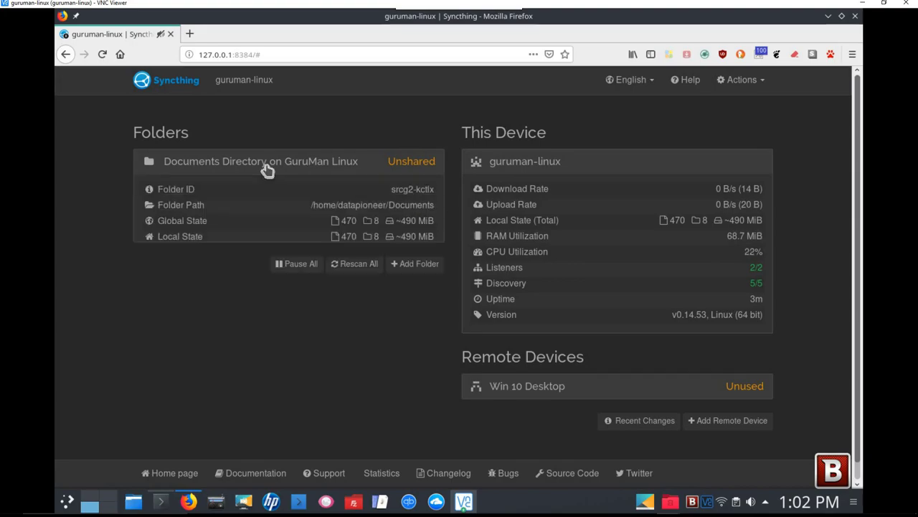
pyautogui.click(422, 316)
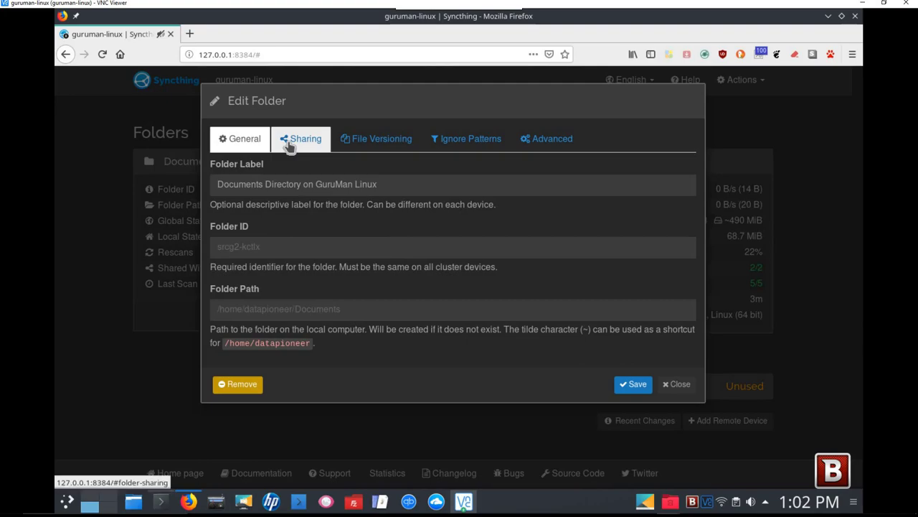
pyautogui.click(289, 141)
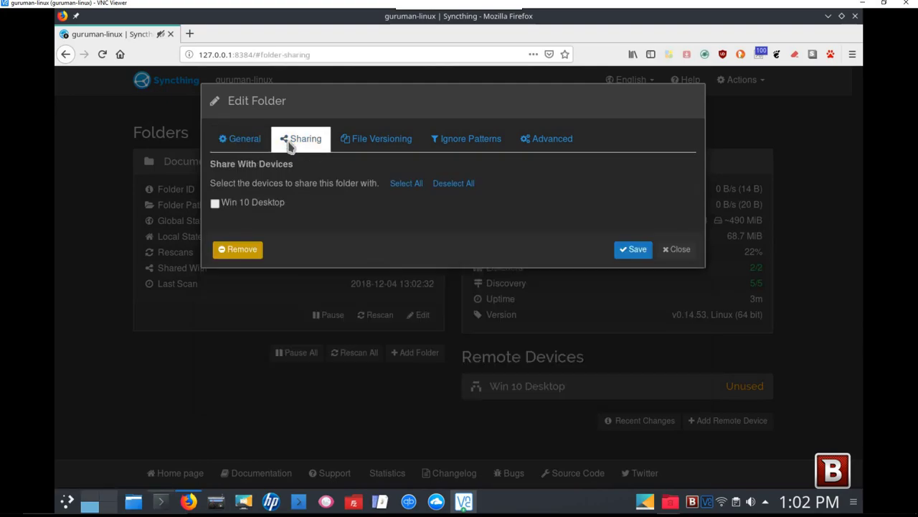
pyautogui.click(215, 205)
pyautogui.click(631, 250)
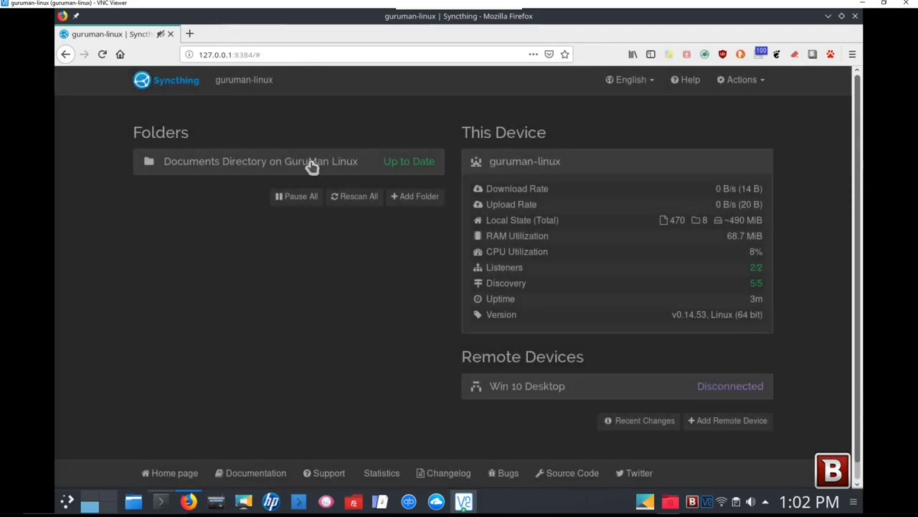
# Step: Switch the Documents folder to Simple File Versioning, keeping 2 versions, and save
pyautogui.click(312, 164)
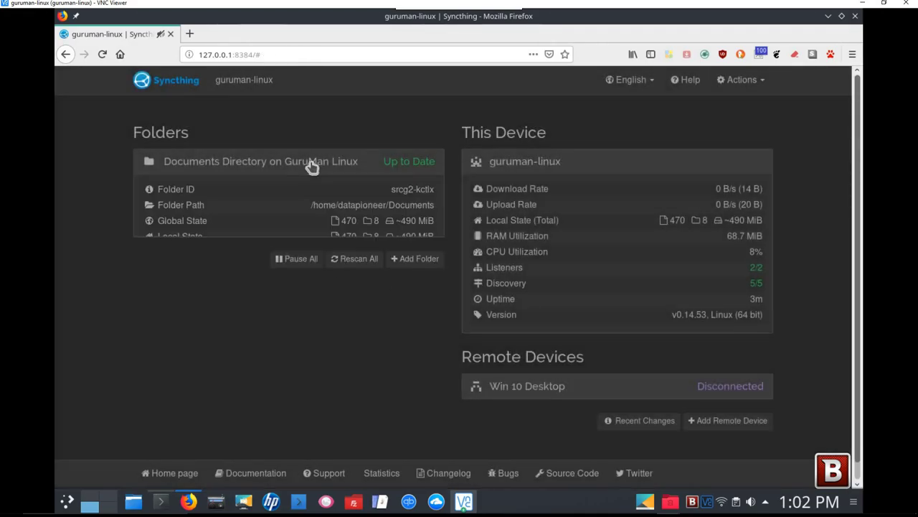
pyautogui.click(420, 315)
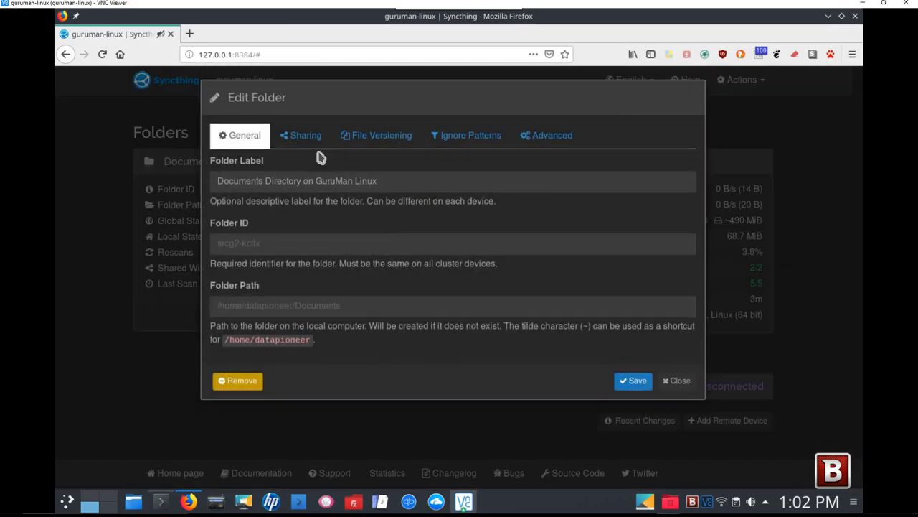
pyautogui.click(373, 144)
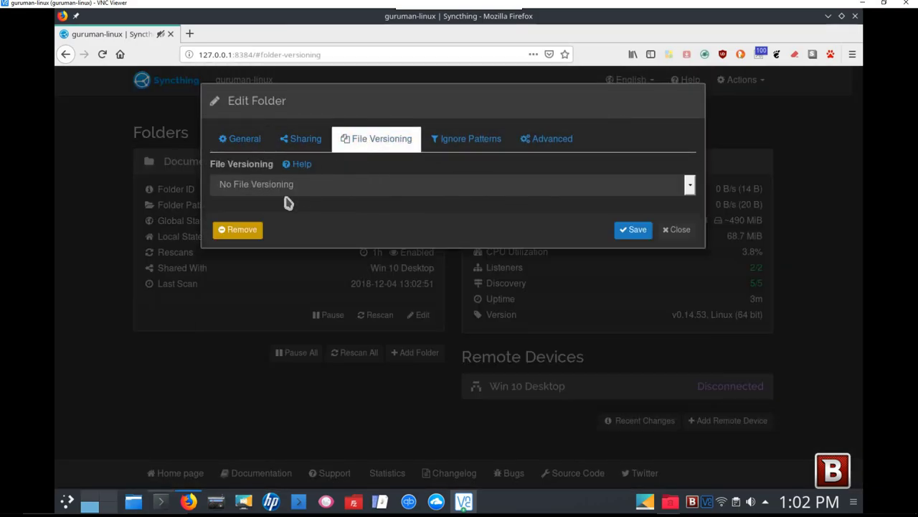
pyautogui.click(689, 188)
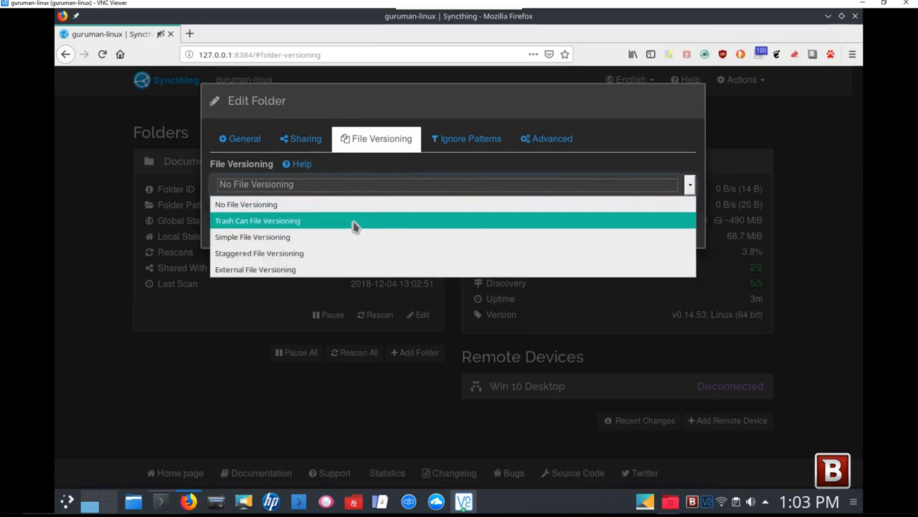
pyautogui.click(299, 237)
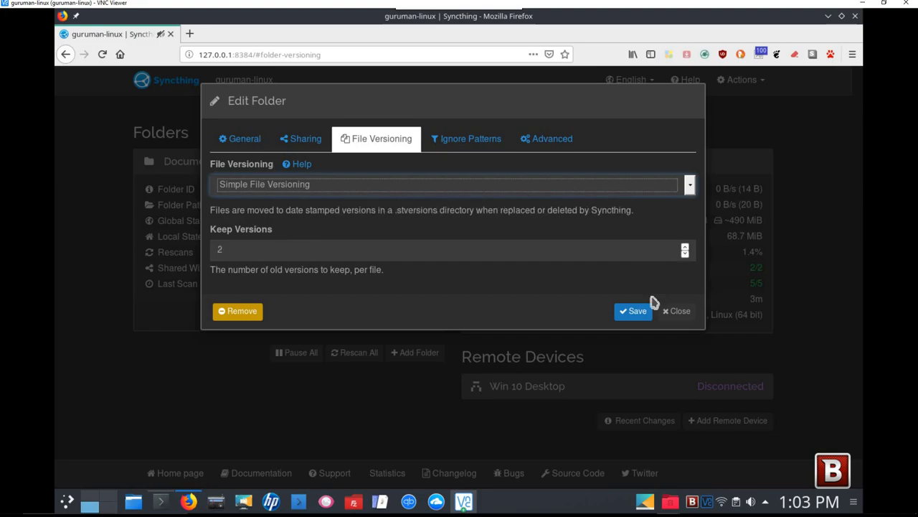
pyautogui.click(640, 315)
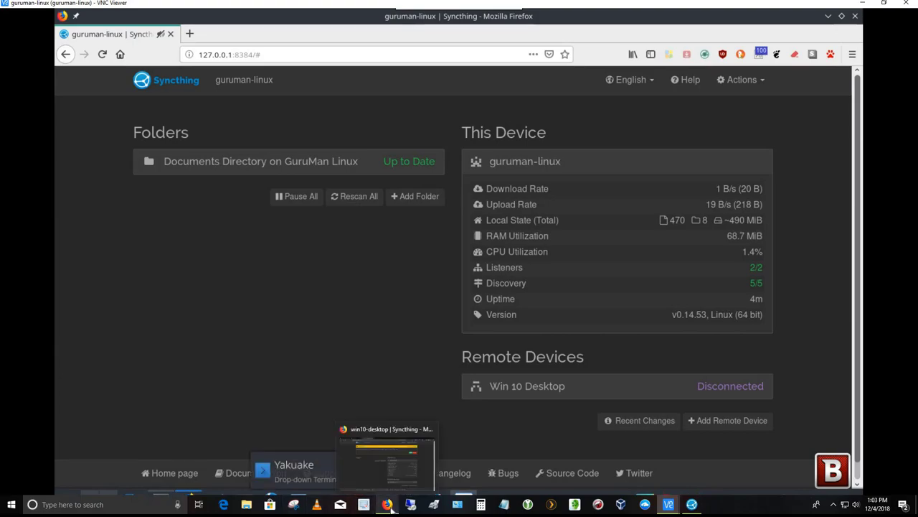
# Step: On Windows, accept the offered Documents Directory on GuruMan Linux folder with Simple File Versioning
pyautogui.click(391, 505)
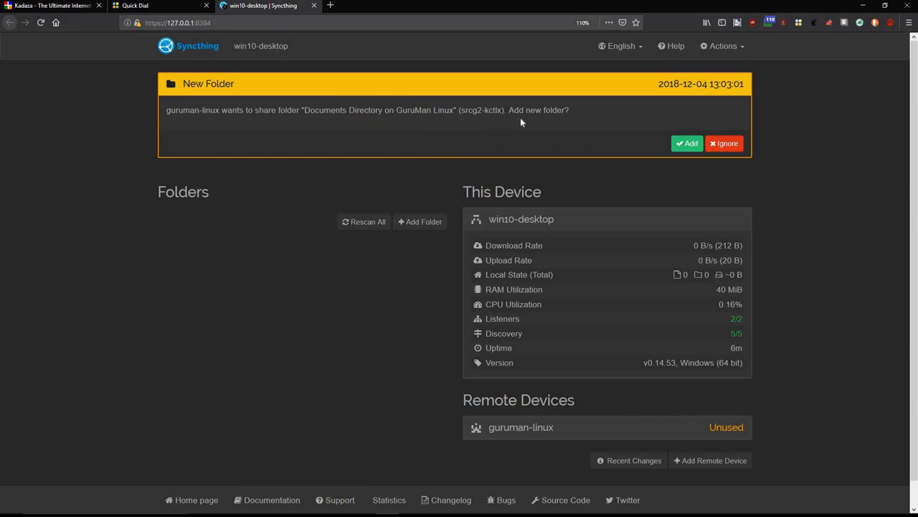
pyautogui.click(687, 143)
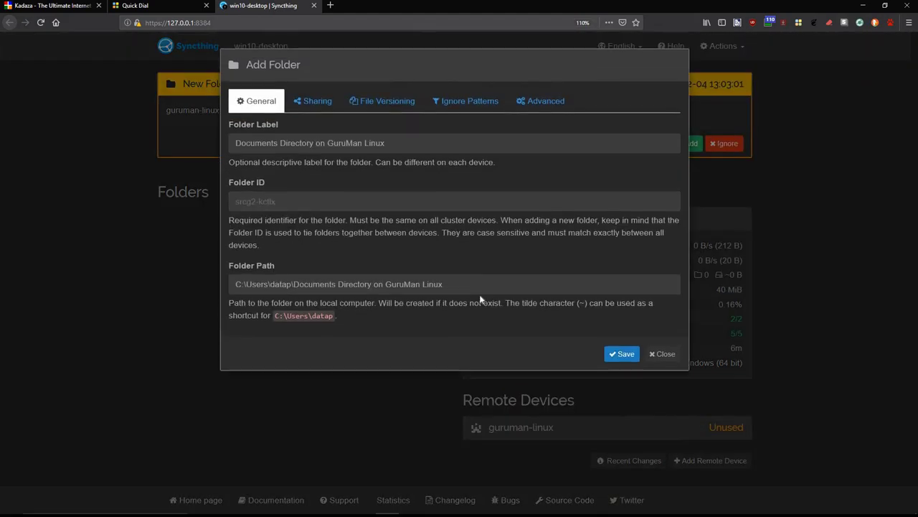
pyautogui.click(321, 107)
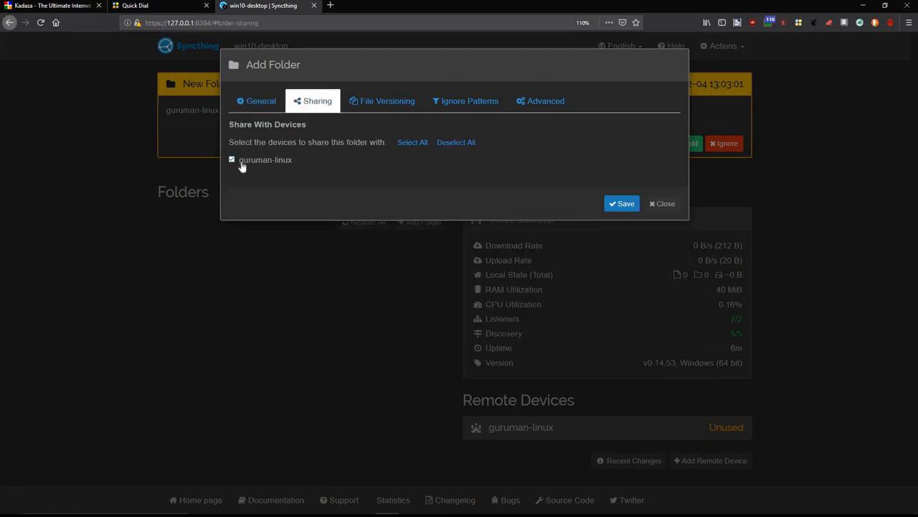
pyautogui.click(386, 114)
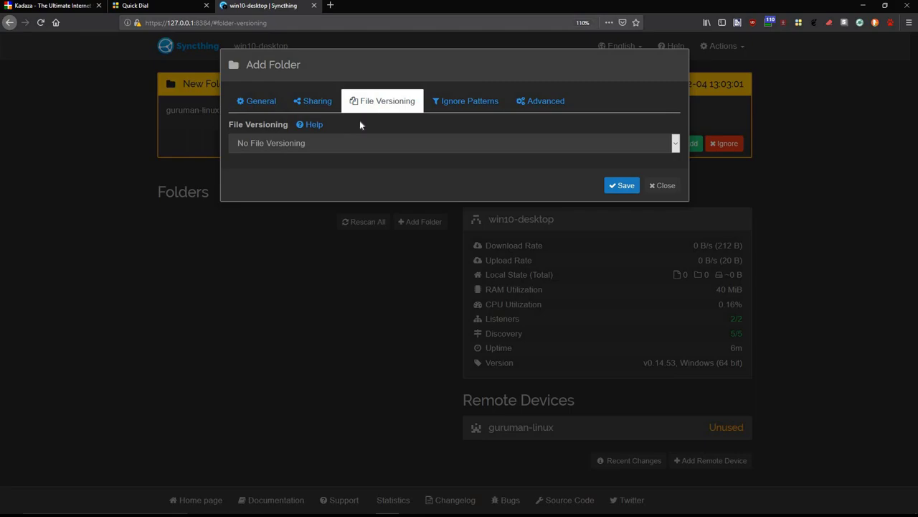
pyautogui.click(675, 147)
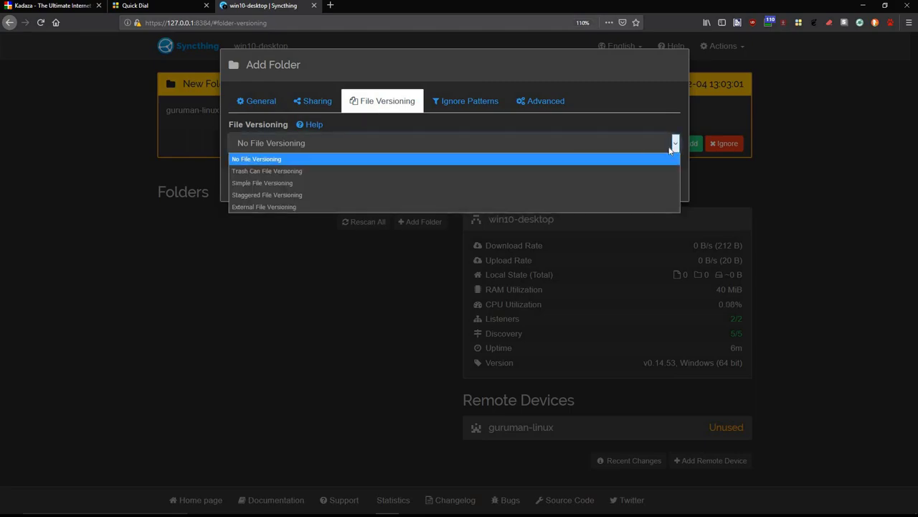
pyautogui.click(397, 183)
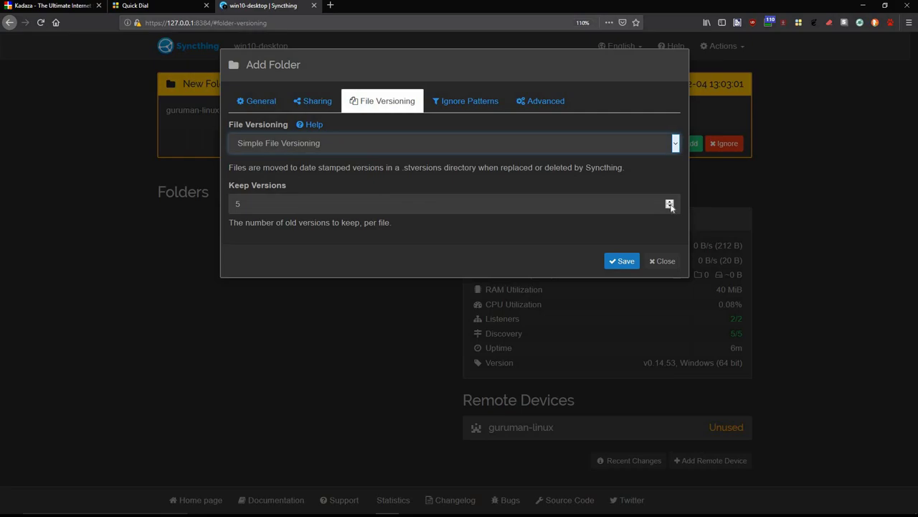
pyautogui.click(621, 261)
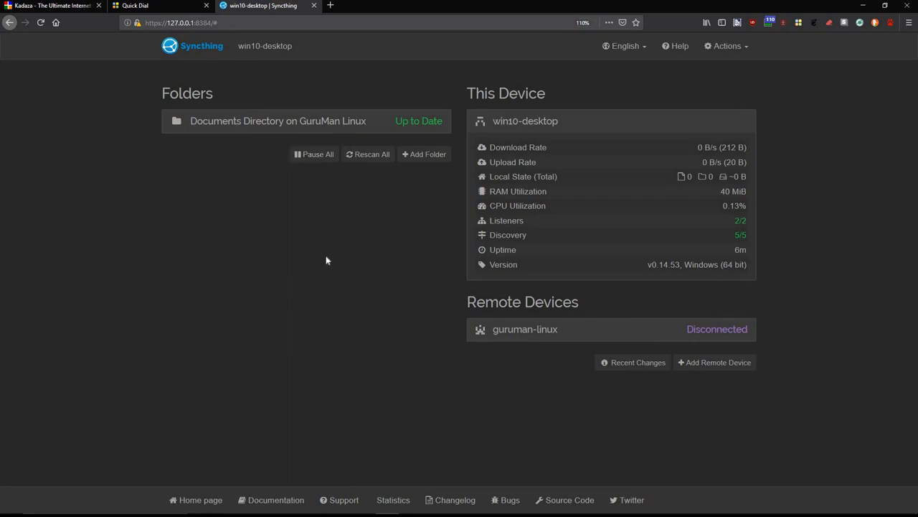
# Step: Rescan the newly added shared folder so it reads Up to Date
pyautogui.click(311, 129)
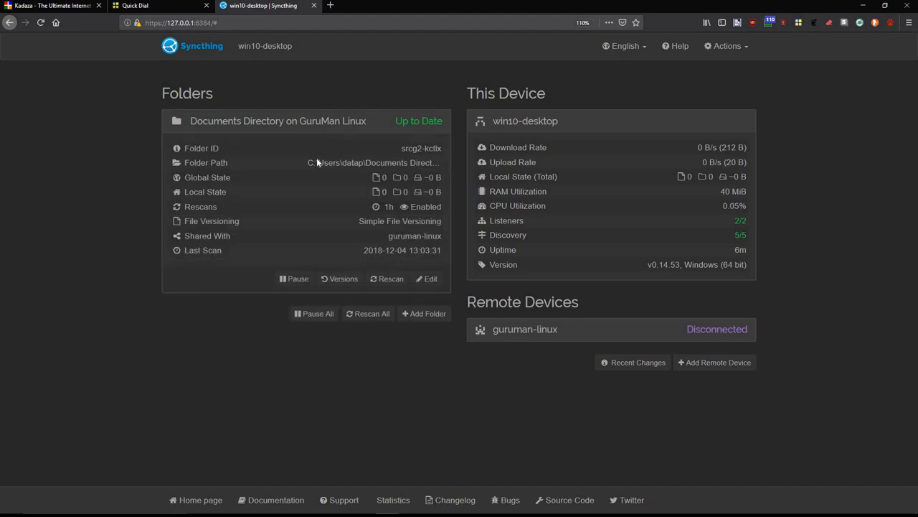
pyautogui.click(379, 277)
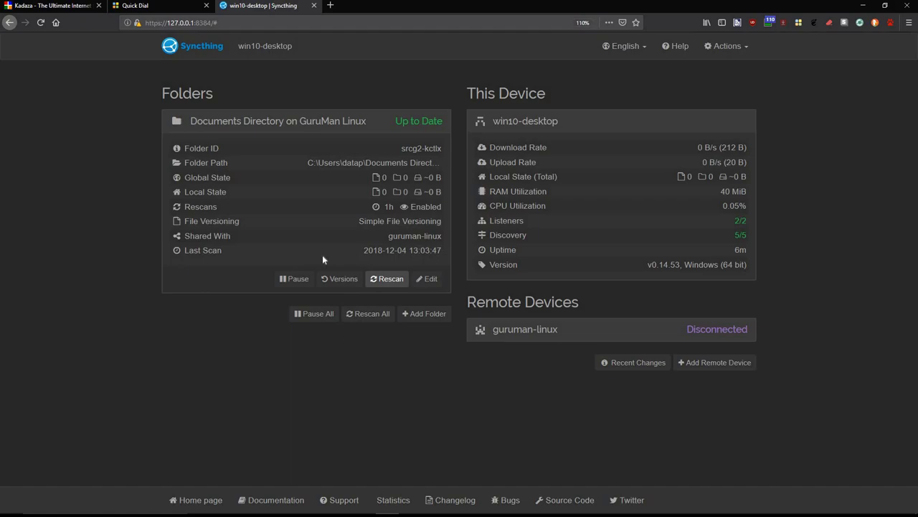
pyautogui.click(284, 123)
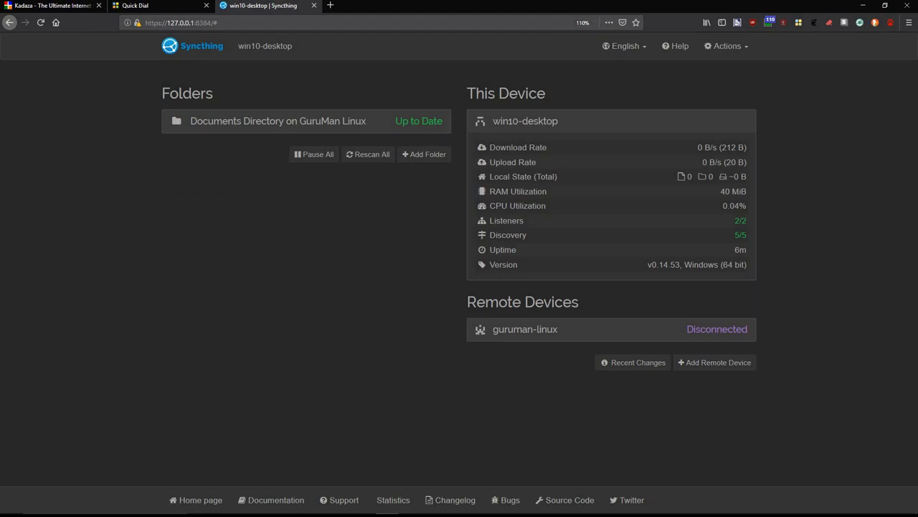
# Step: In File Explorer, pin Documents Directory on GuruMan Linux to Quick access
pyautogui.click(245, 505)
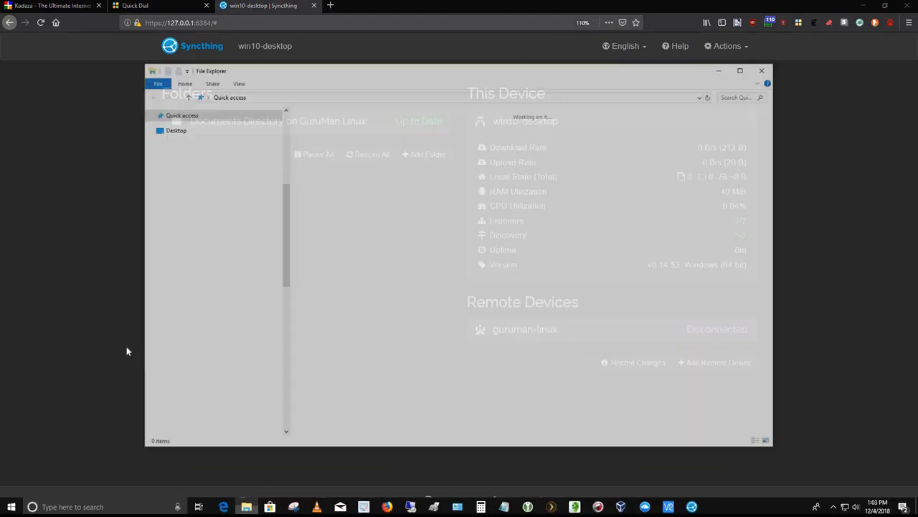
pyautogui.scroll(-5, 199, 226)
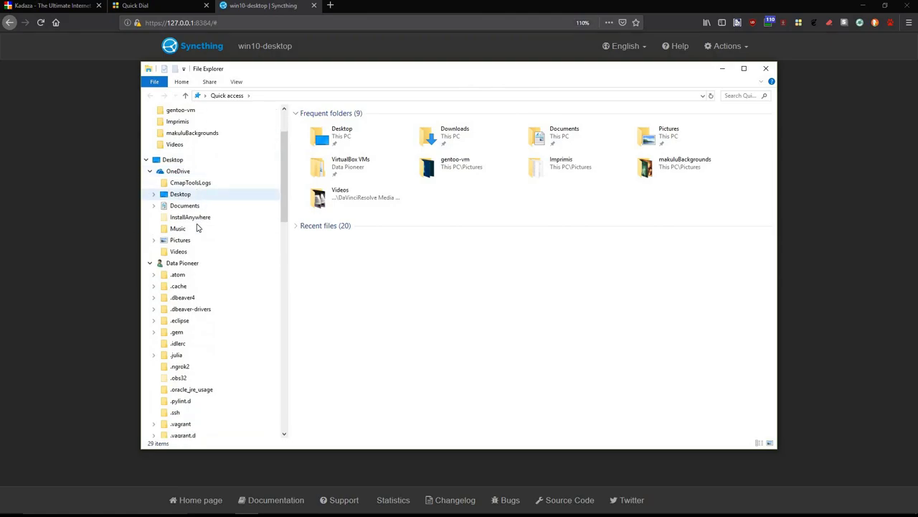
pyautogui.scroll(-4, 199, 227)
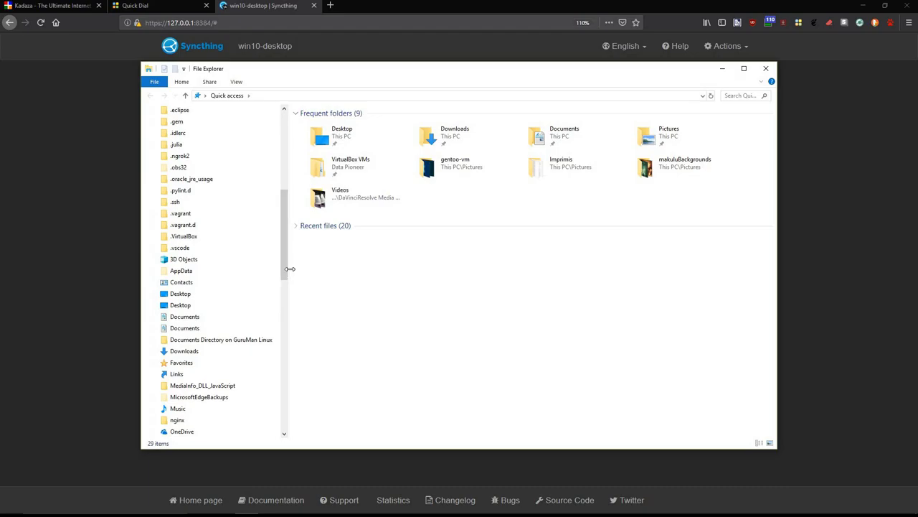
pyautogui.moveTo(290, 268); pyautogui.dragTo(322, 271)
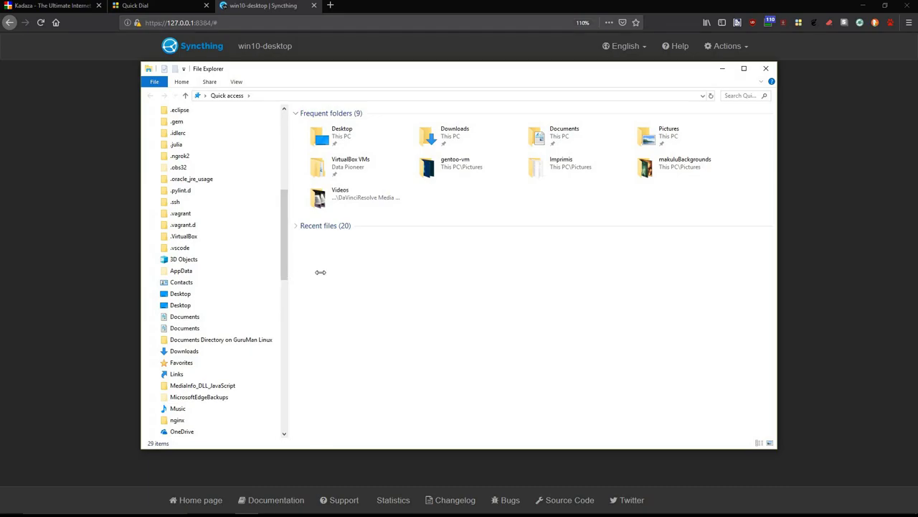
pyautogui.rightClick(248, 346)
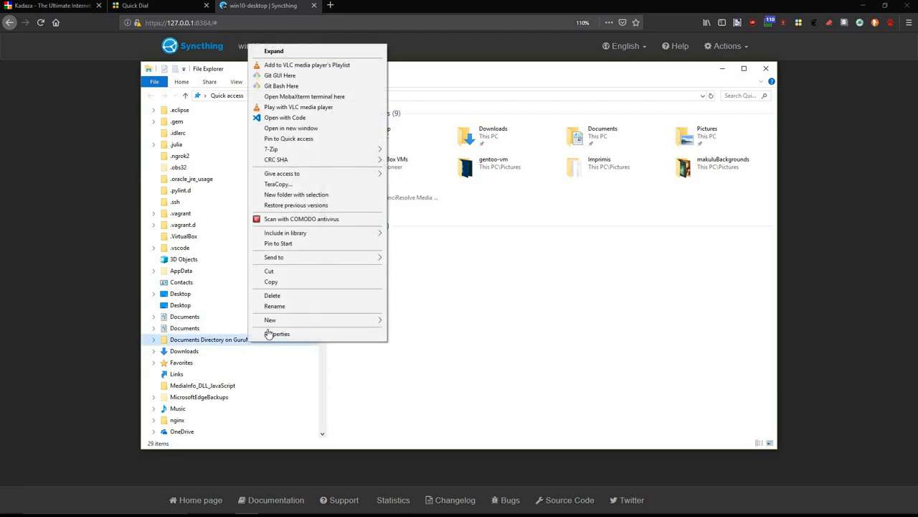
pyautogui.moveTo(310, 238)
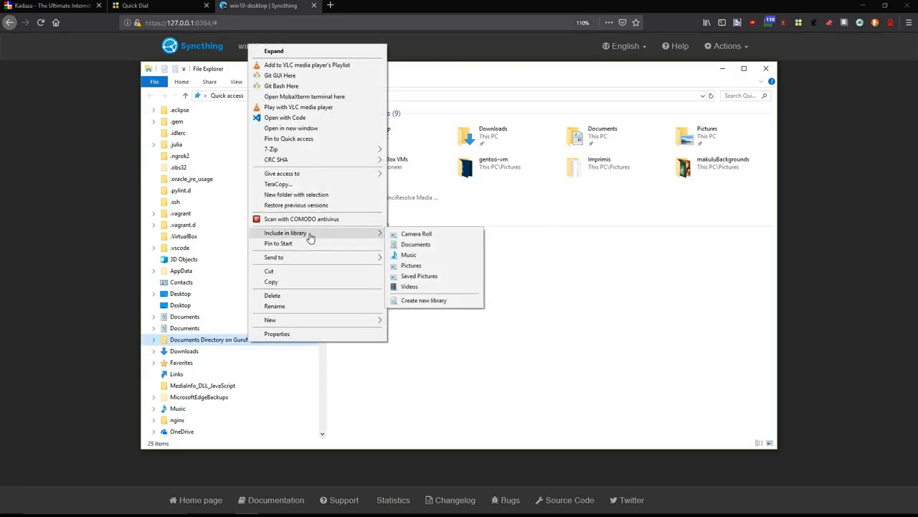
pyautogui.click(320, 140)
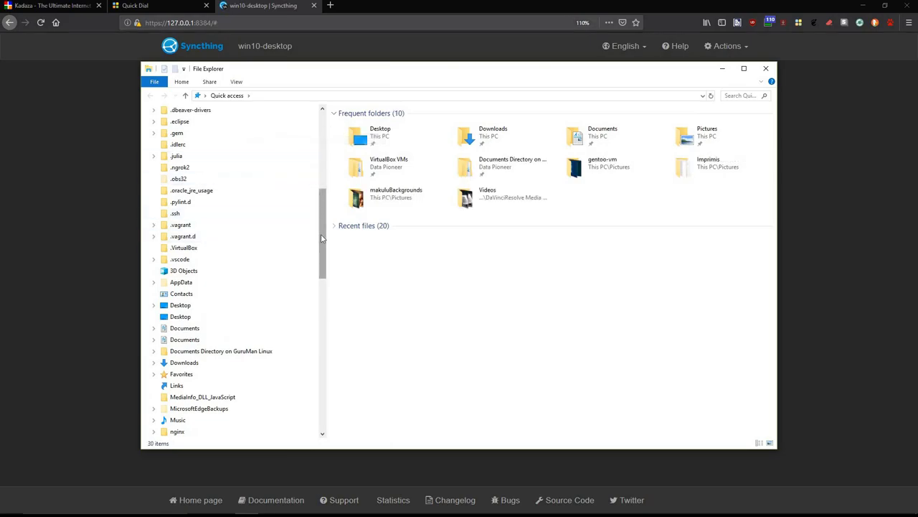
# Step: Open the pinned folder to view its 11 synced items, then close Explorer
pyautogui.moveTo(322, 237); pyautogui.dragTo(330, 147)
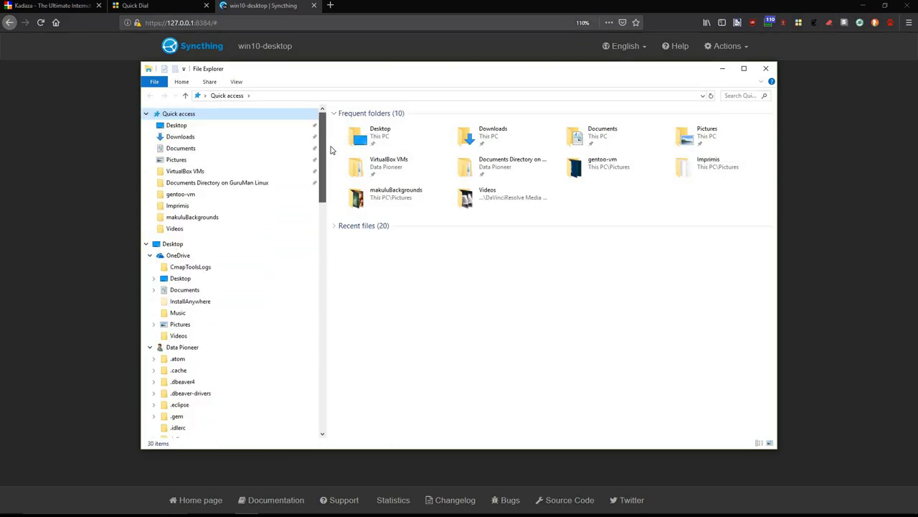
pyautogui.click(221, 183)
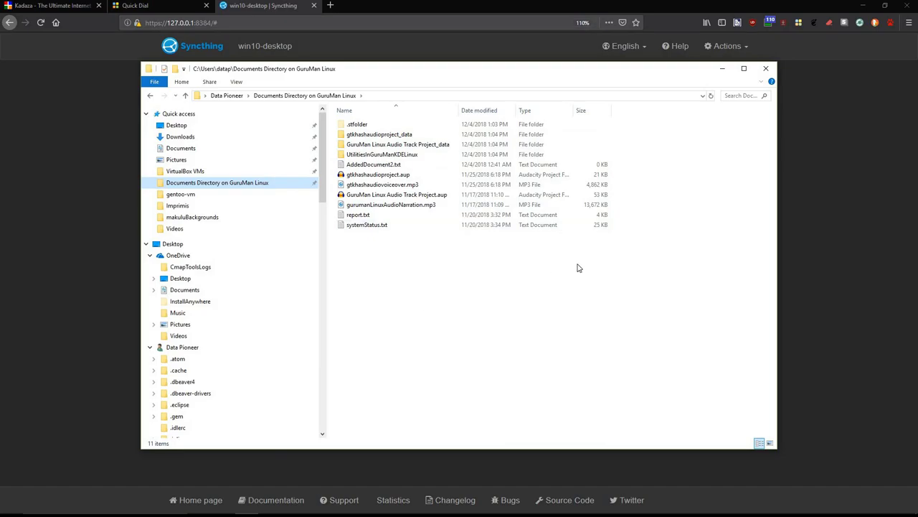
pyautogui.click(765, 68)
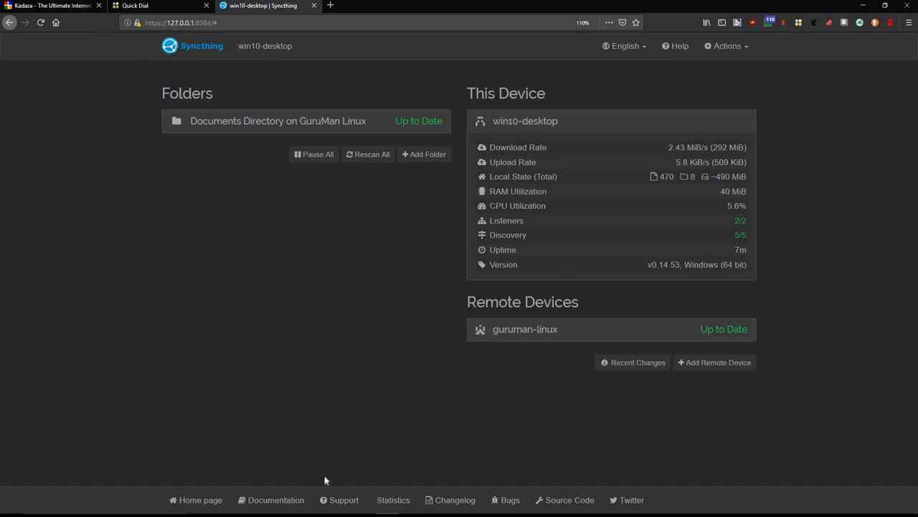
# Step: Rescan all folders, then return to the guruman-linux Syncthing dashboard via VNC Viewer
pyautogui.click(378, 157)
pyautogui.moveTo(369, 514)
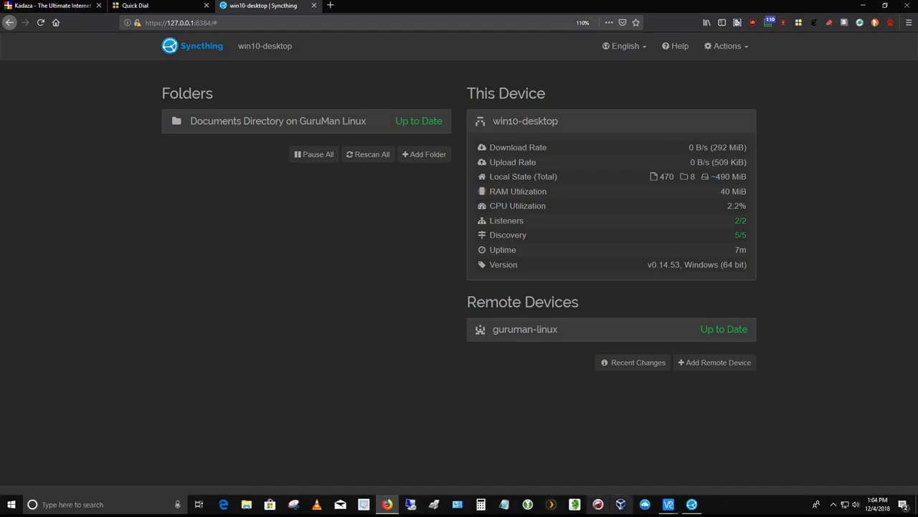
pyautogui.moveTo(668, 503)
pyautogui.click(707, 470)
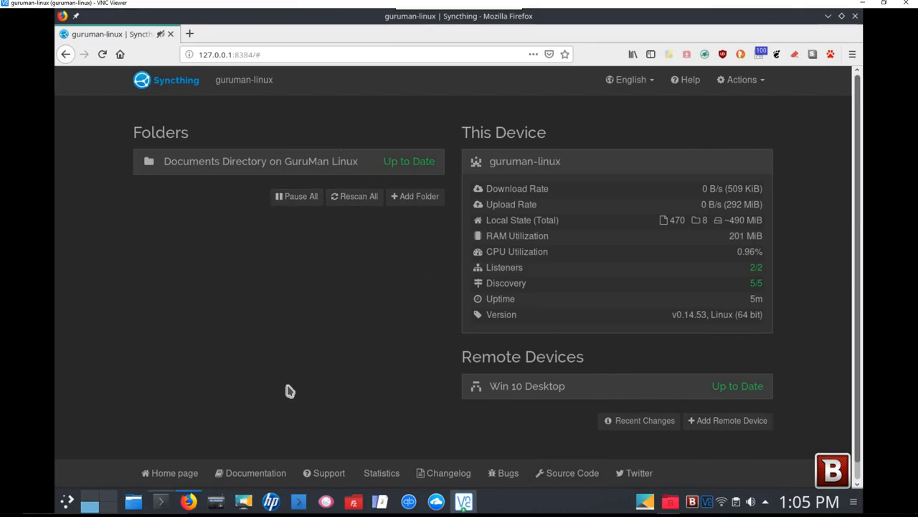
# Step: Open the Linux Documents folder in the file manager
pyautogui.click(134, 500)
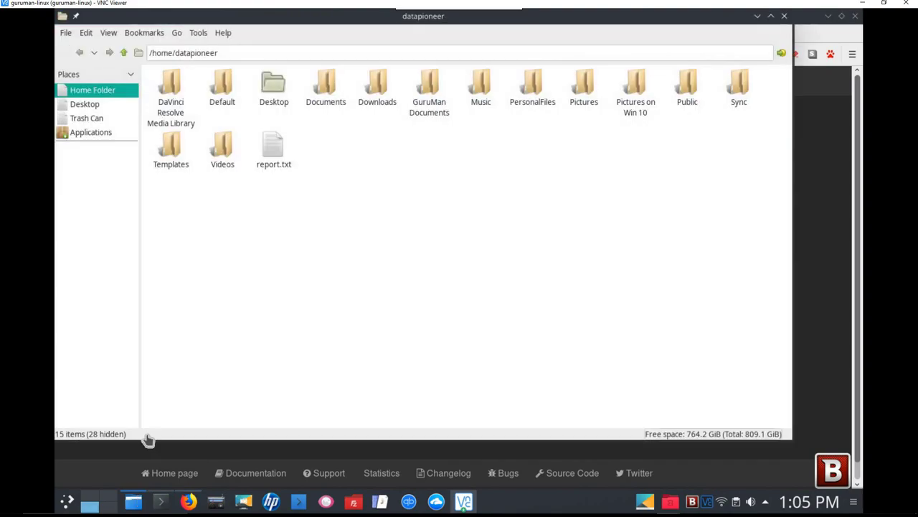
pyautogui.click(326, 86)
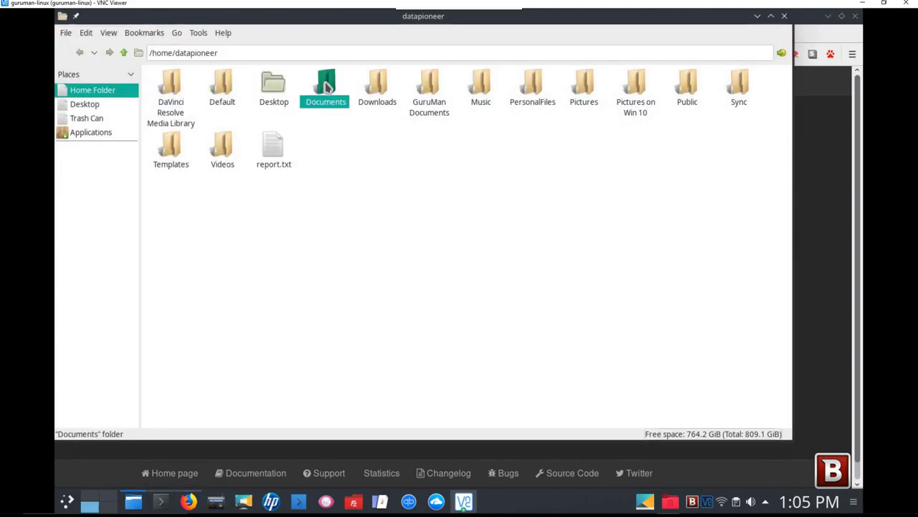
pyautogui.doubleClick(324, 87)
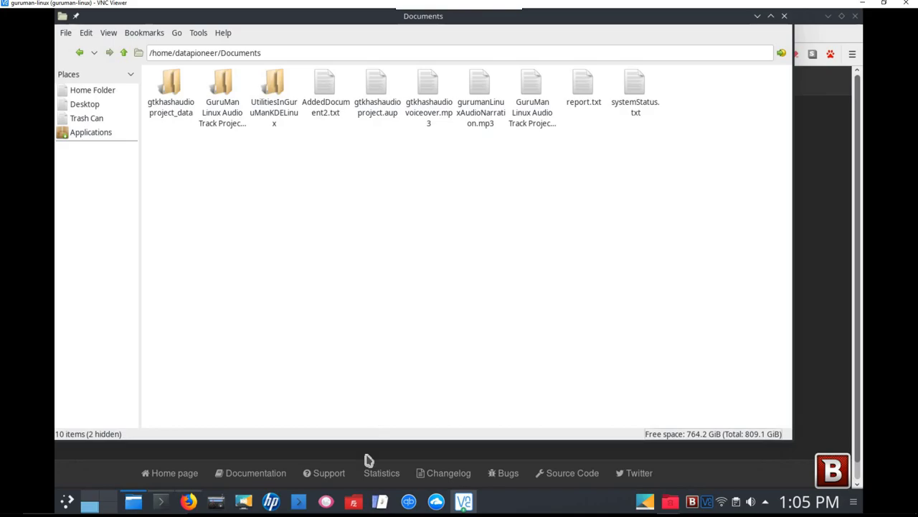
# Step: View the Windows copy of Documents Directory on GuruMan Linux, then minimize Explorer
pyautogui.moveTo(366, 513)
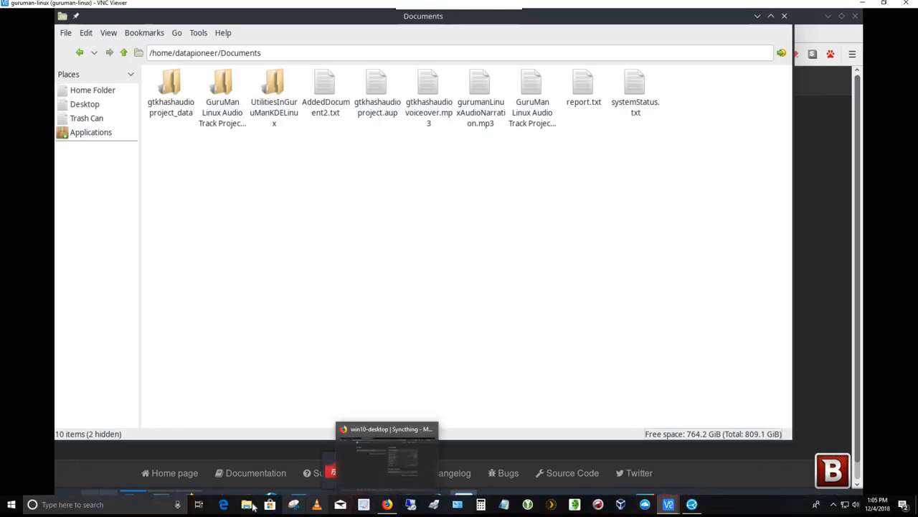
pyautogui.click(246, 504)
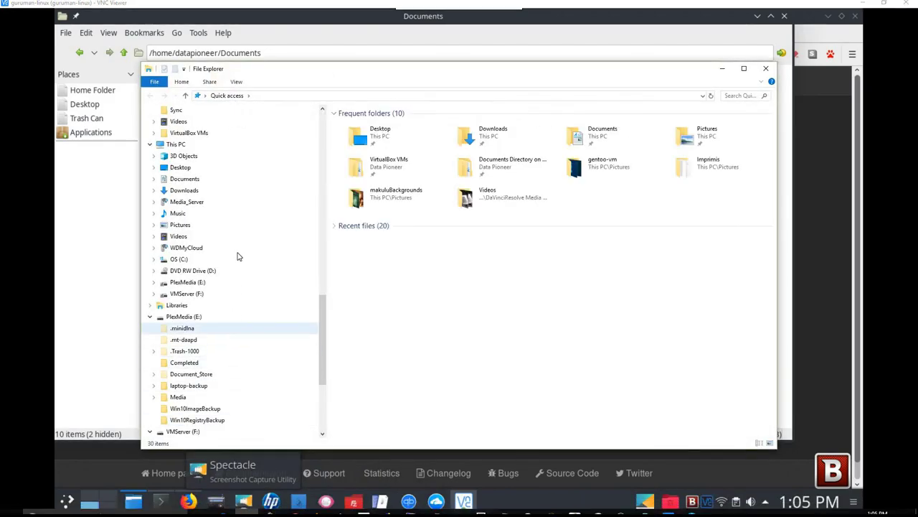
pyautogui.scroll(4, 228, 186)
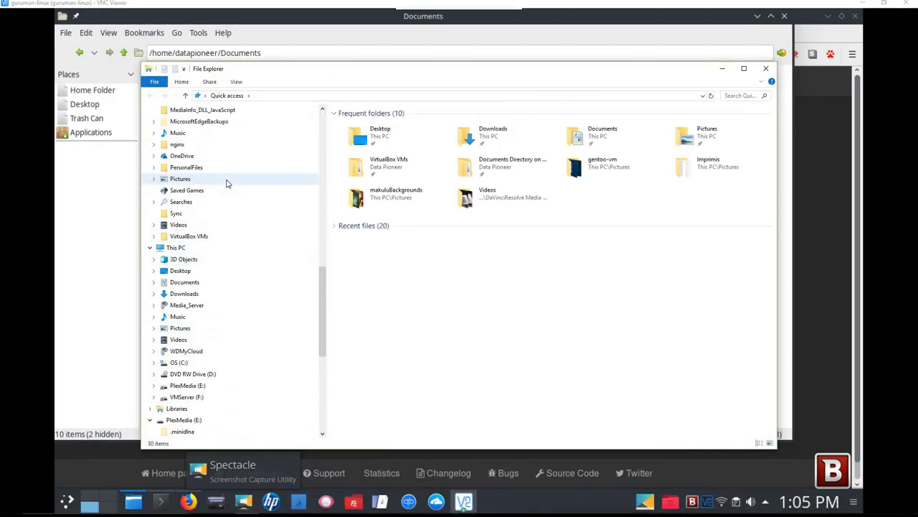
pyautogui.click(236, 135)
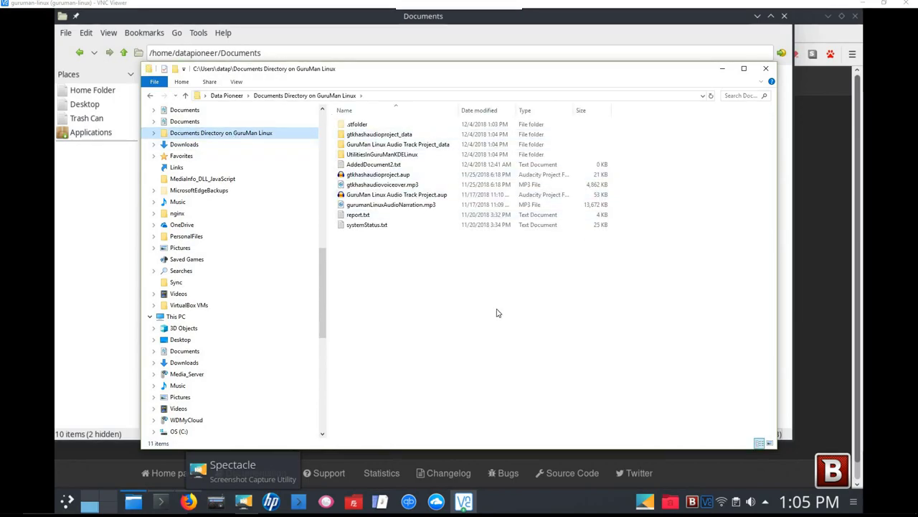
pyautogui.click(723, 69)
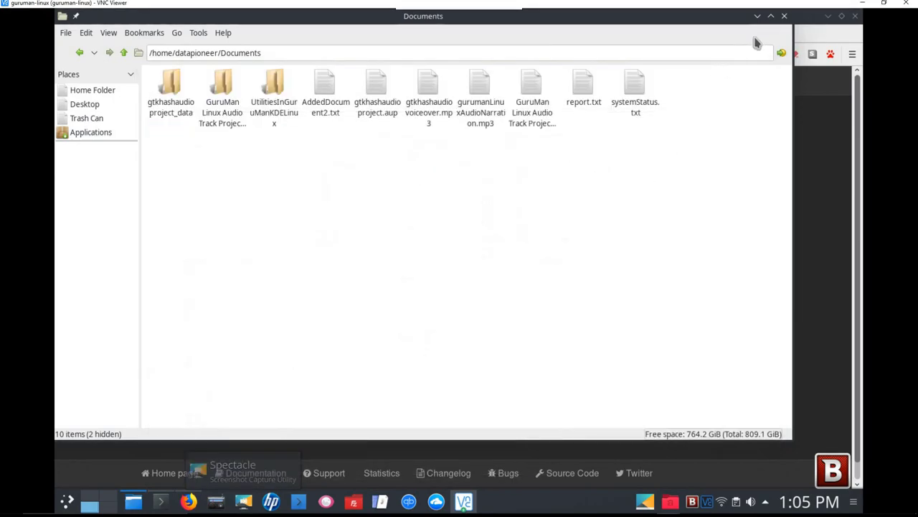
# Step: Create an empty newFile1.txt in the Linux Documents folder and open it in Kate
pyautogui.rightClick(352, 184)
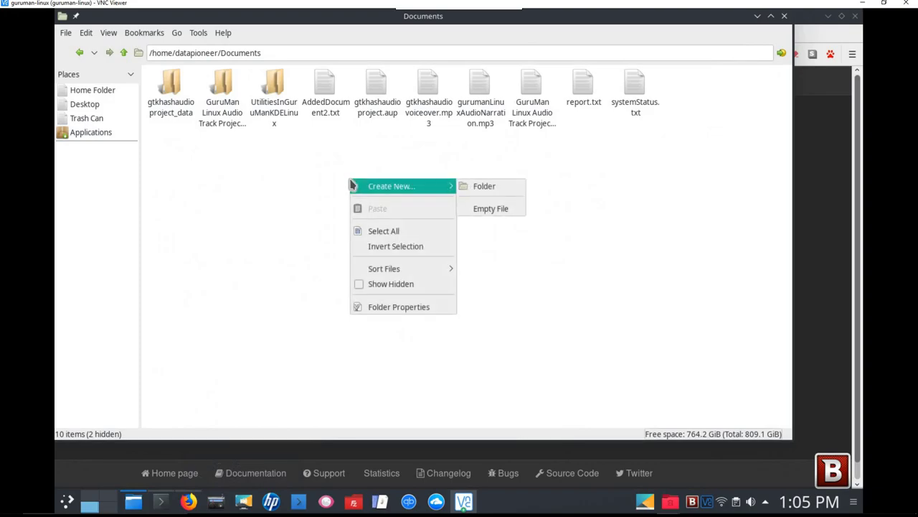
pyautogui.click(494, 209)
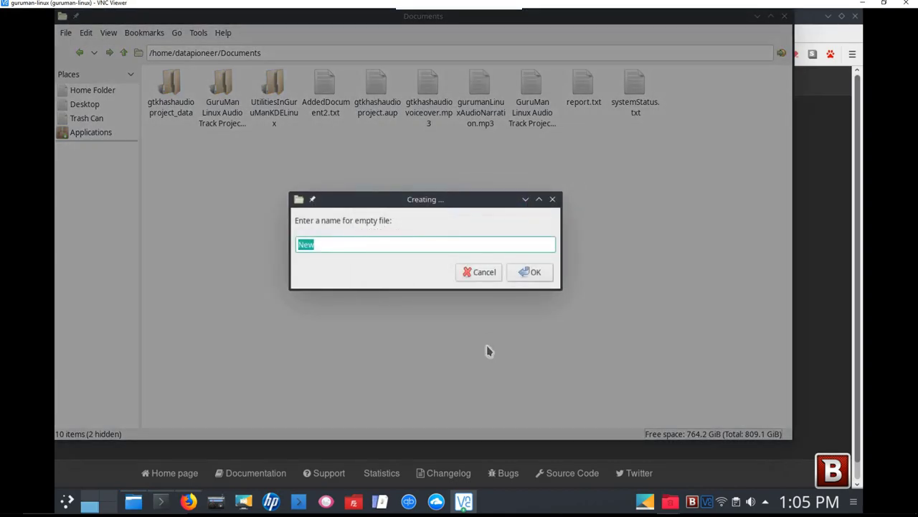
pyautogui.write('newFile1.txt')
pyautogui.click(533, 272)
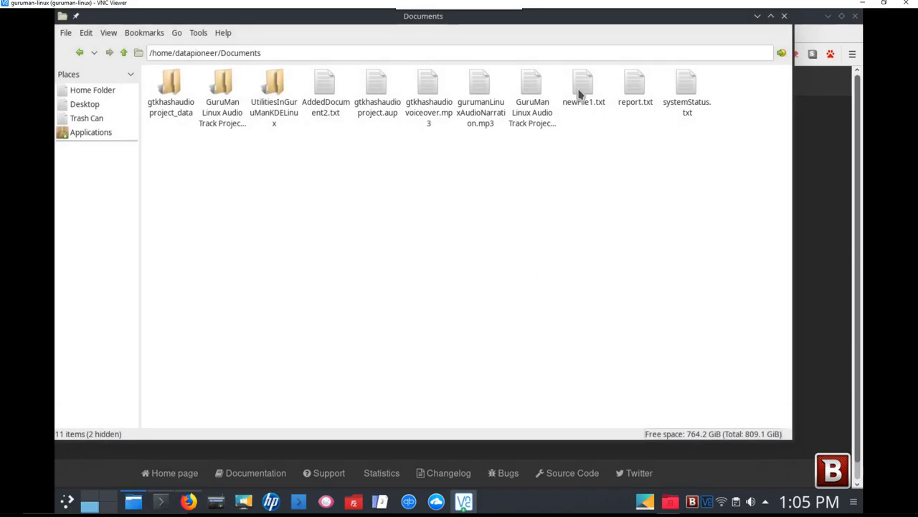
pyautogui.rightClick(579, 90)
pyautogui.click(585, 97)
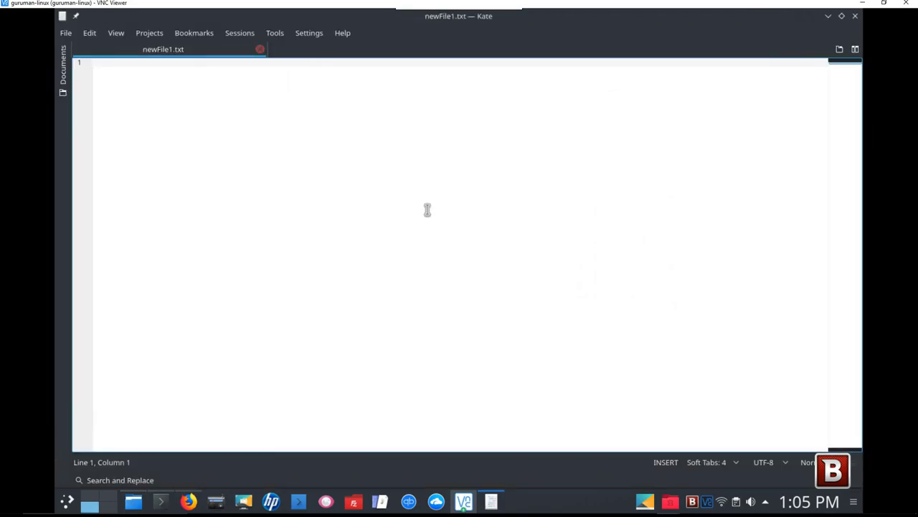
# Step: Write 'This is a new file.' into newFile1.txt, save it and close Kate
pyautogui.write('This is a new file.')
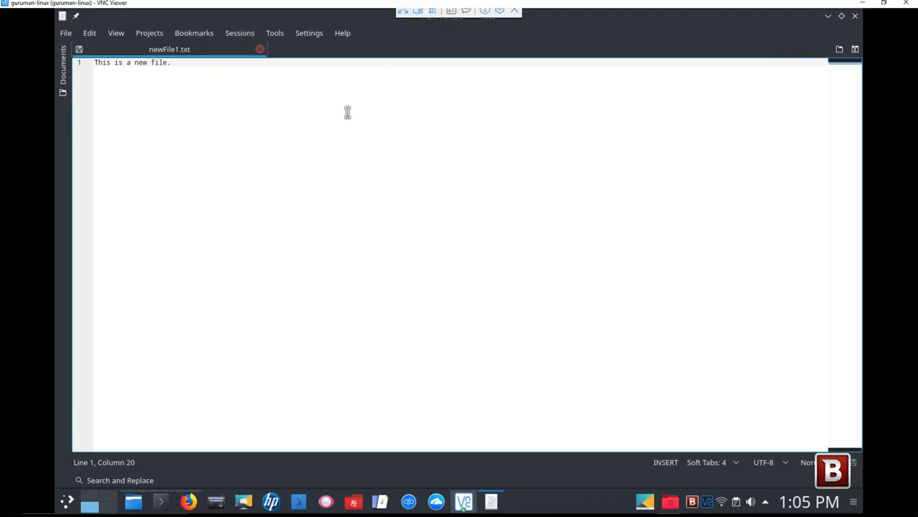
pyautogui.click(70, 34)
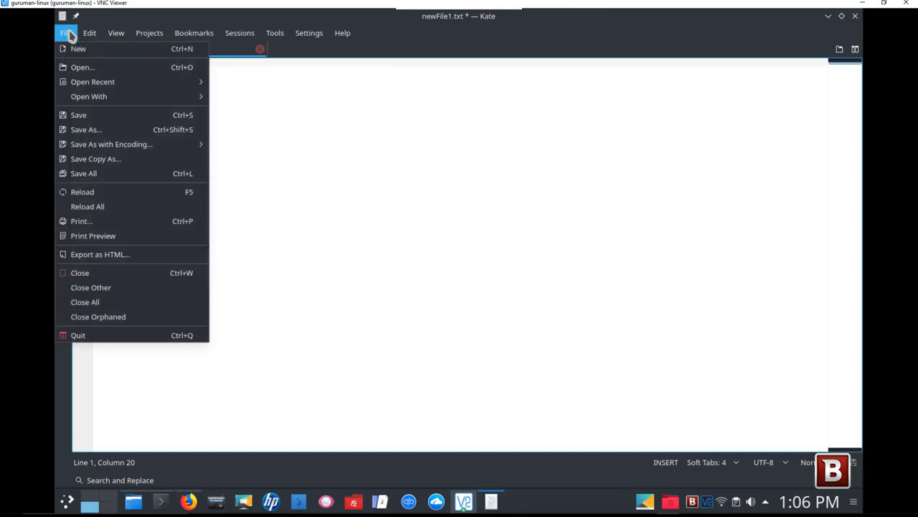
pyautogui.click(79, 115)
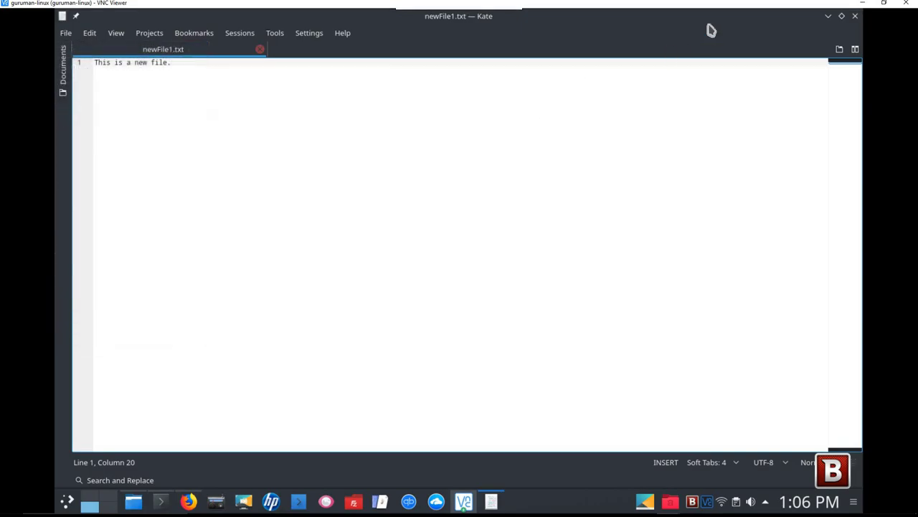
pyautogui.click(854, 17)
pyautogui.click(574, 143)
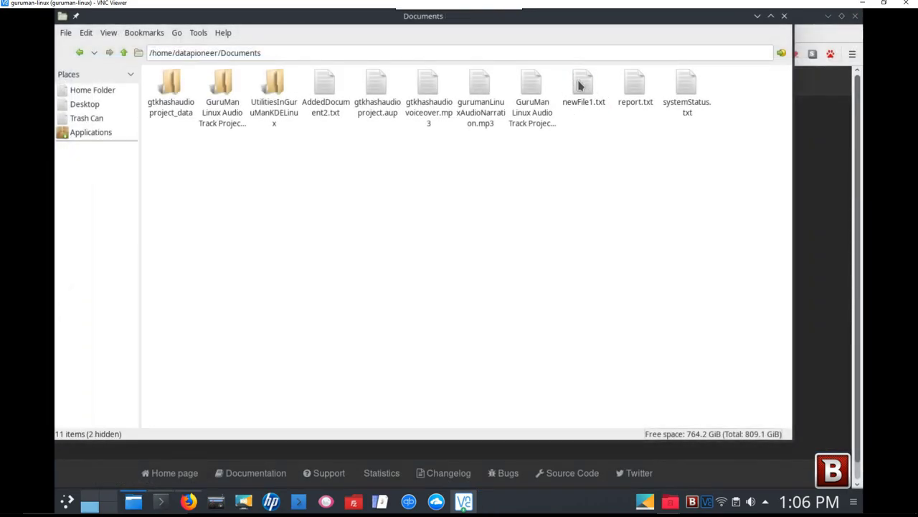
# Step: Open the synced newFile1.txt on Windows in Notepad to confirm its text, then close it
pyautogui.click(784, 15)
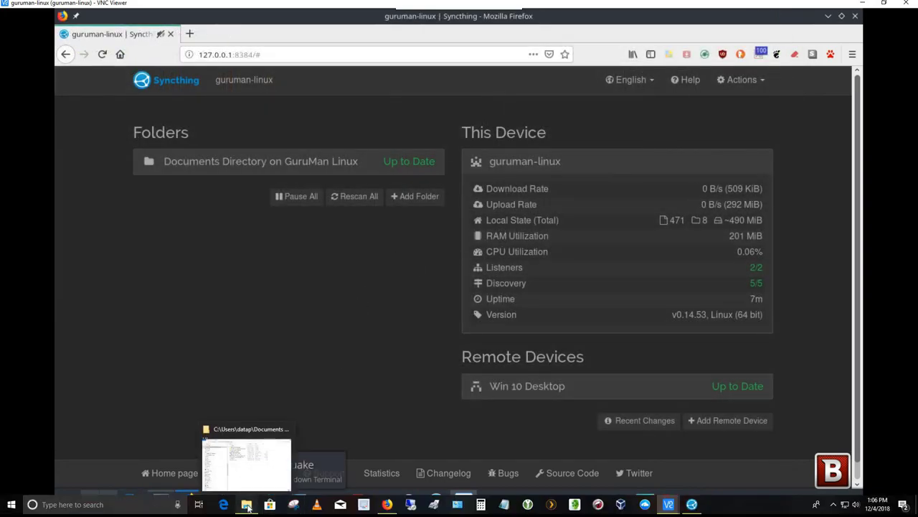
pyautogui.click(247, 507)
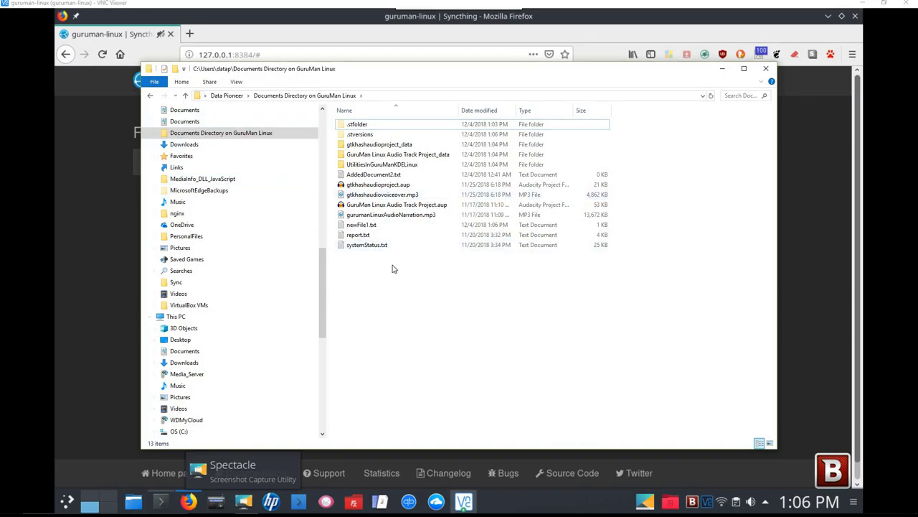
pyautogui.doubleClick(362, 225)
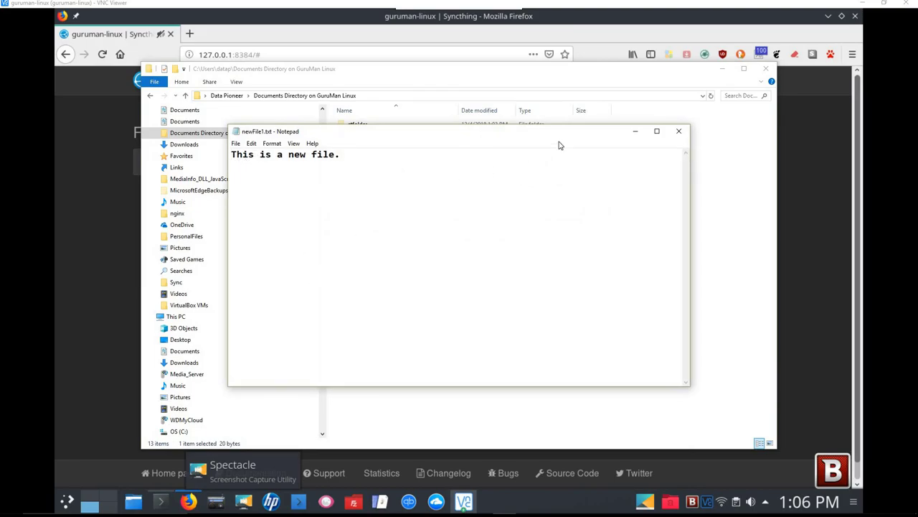
pyautogui.click(676, 133)
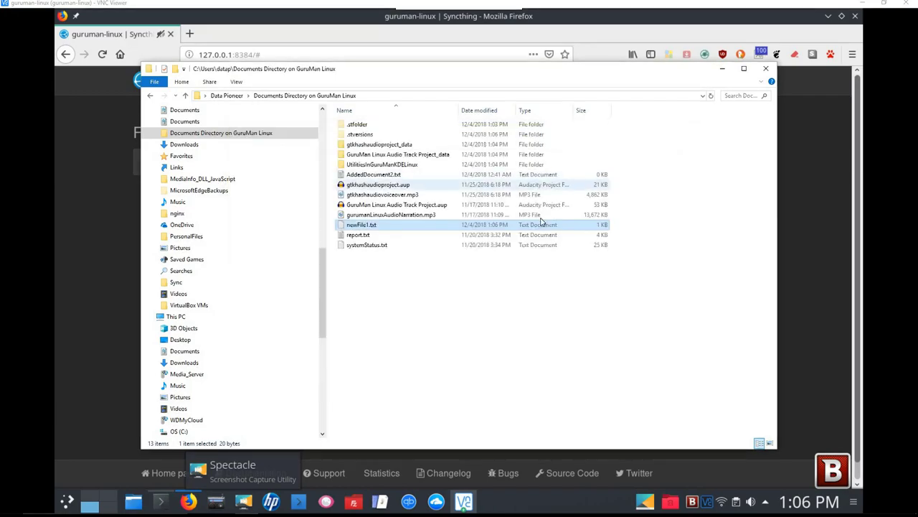
# Step: Create a new empty text document in the synced folder named newFile2.txt
pyautogui.rightClick(400, 280)
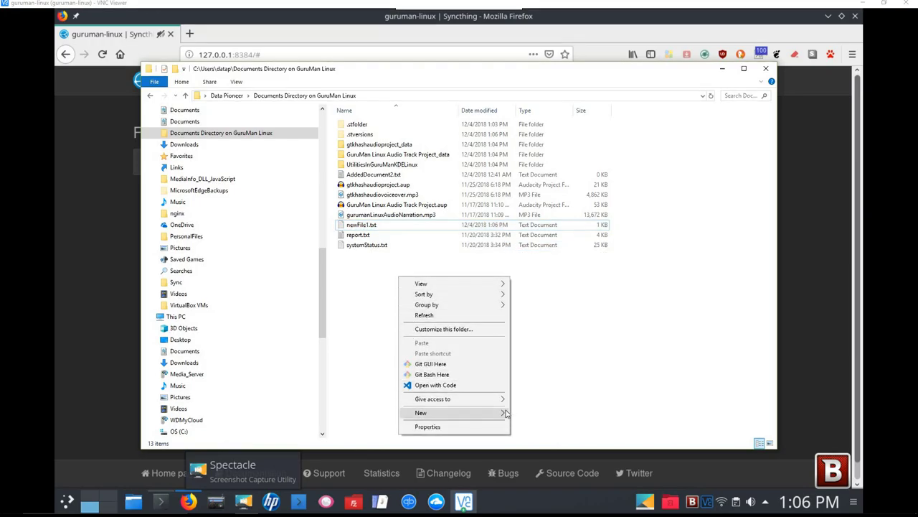
pyautogui.moveTo(505, 413)
pyautogui.click(533, 392)
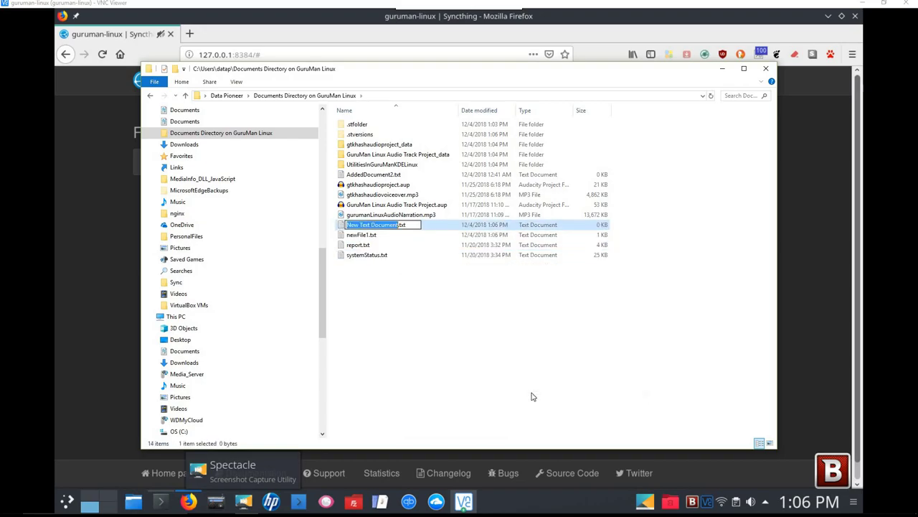
pyautogui.write('newFile')
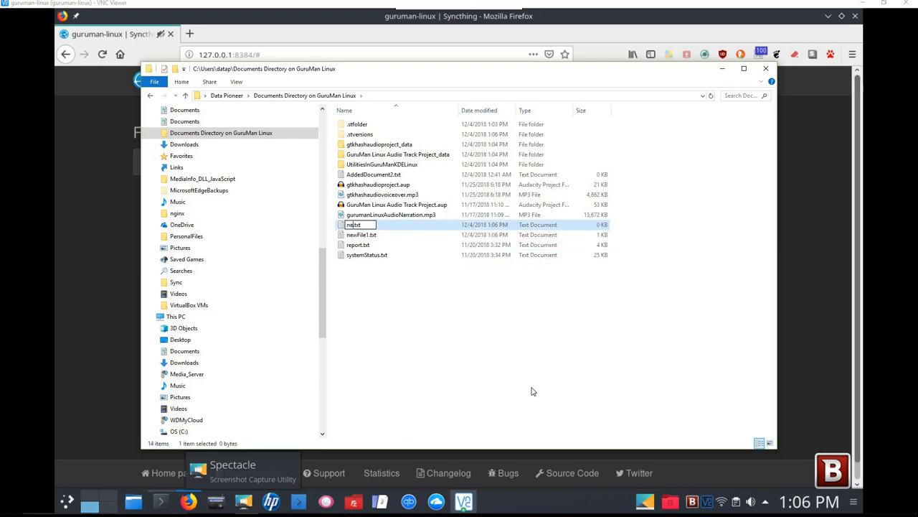
pyautogui.write('2')
pyautogui.press('Return')
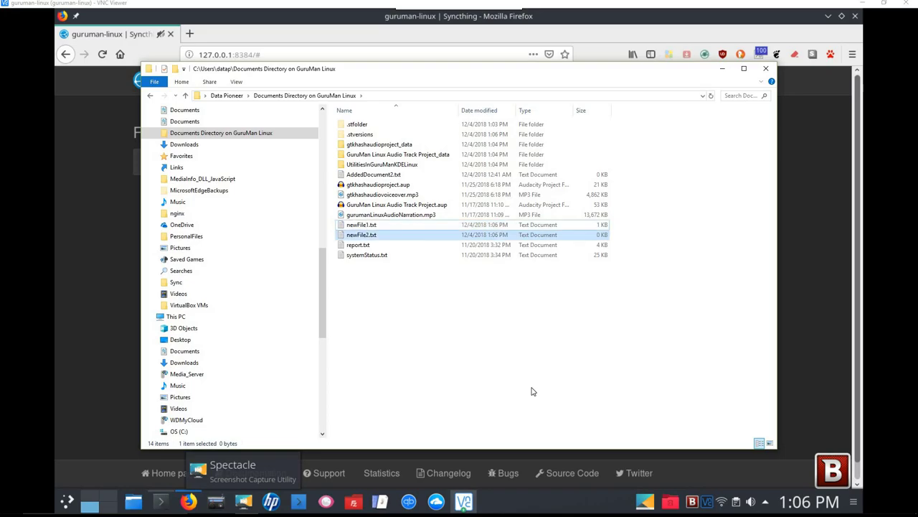
# Step: Open newFile2.txt in Notepad and type 'This is also a new file on the Windows platform being shared in GuruManLinux'
pyautogui.rightClick(390, 242)
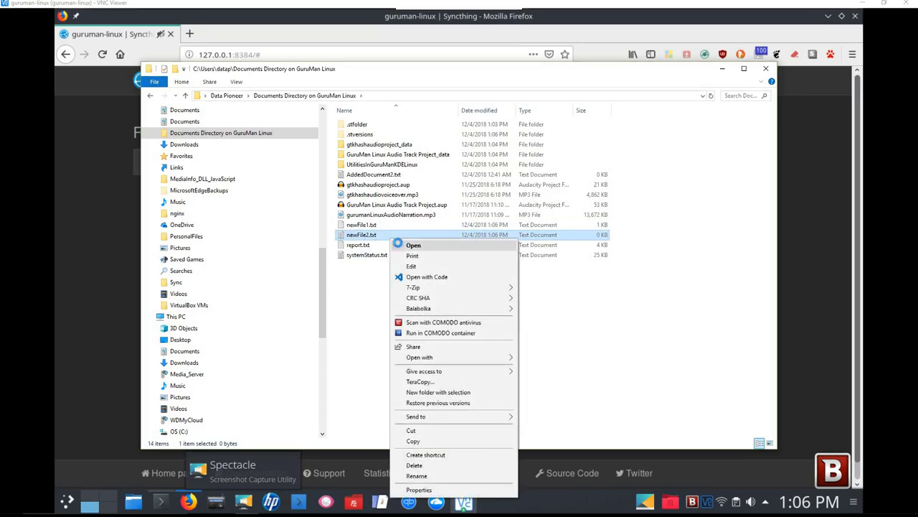
pyautogui.click(399, 245)
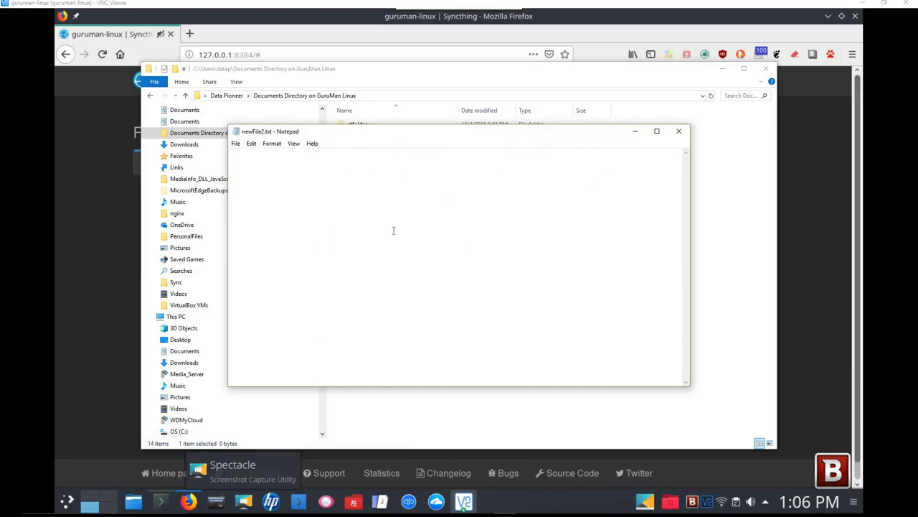
pyautogui.write('This is also a new fil')
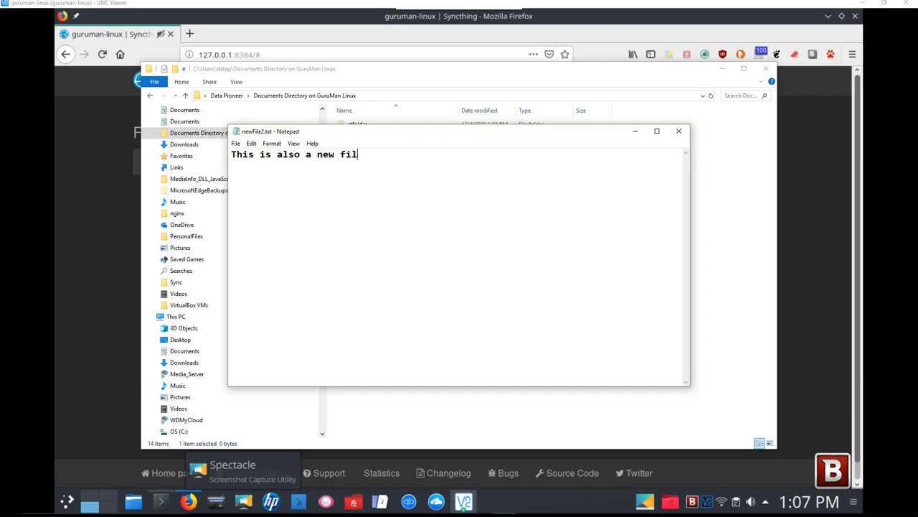
pyautogui.write('e on the Windows platfor')
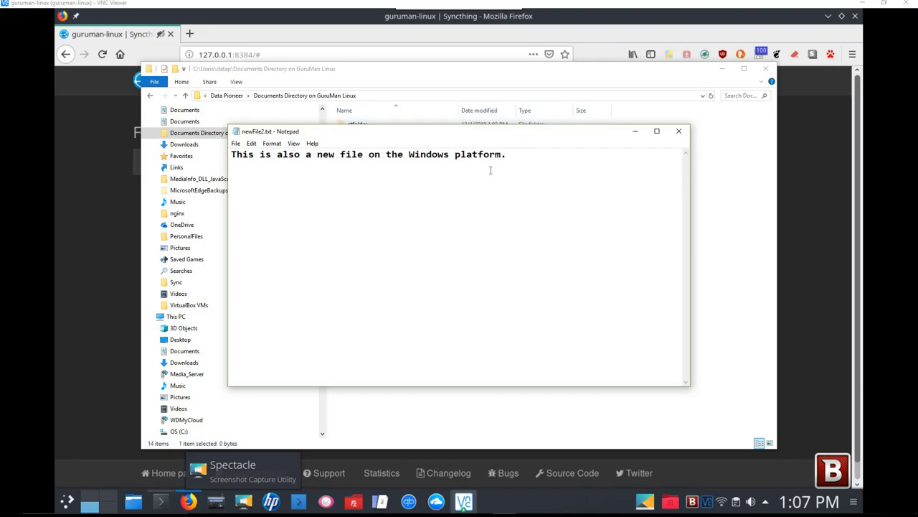
pyautogui.write('m being shared in')
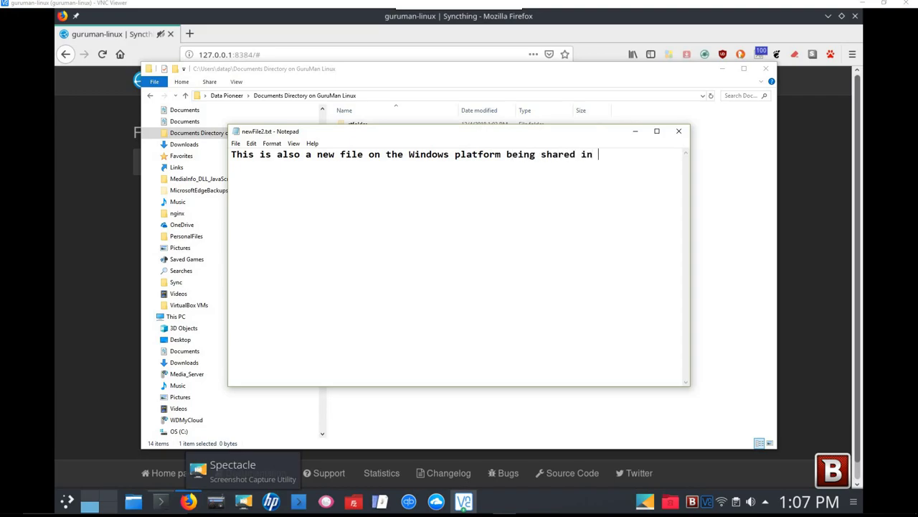
pyautogui.write(' GuruManLinux.')
# Step: Save newFile2.txt and close Notepad
pyautogui.click(234, 143)
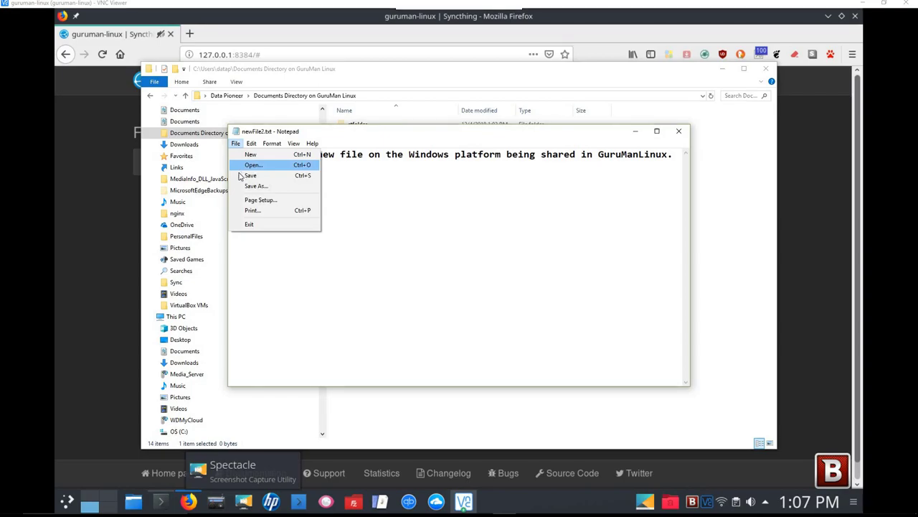
pyautogui.click(264, 179)
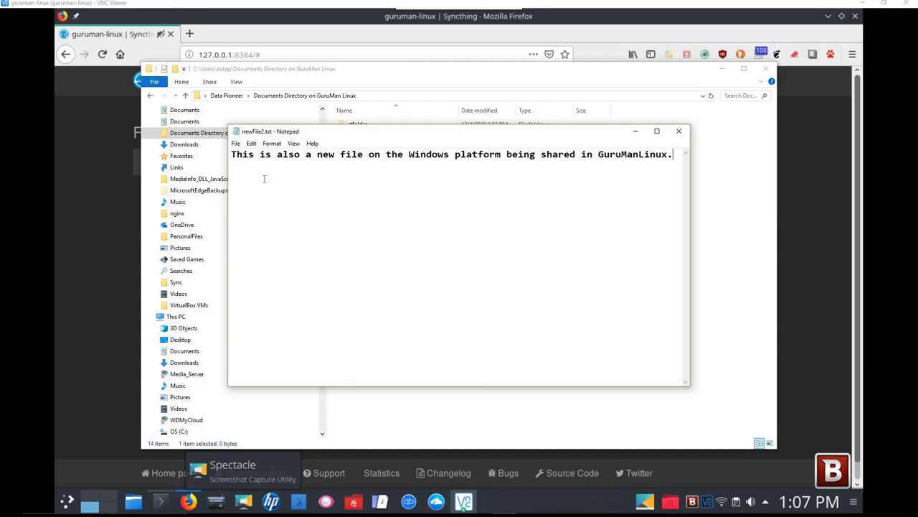
pyautogui.click(678, 131)
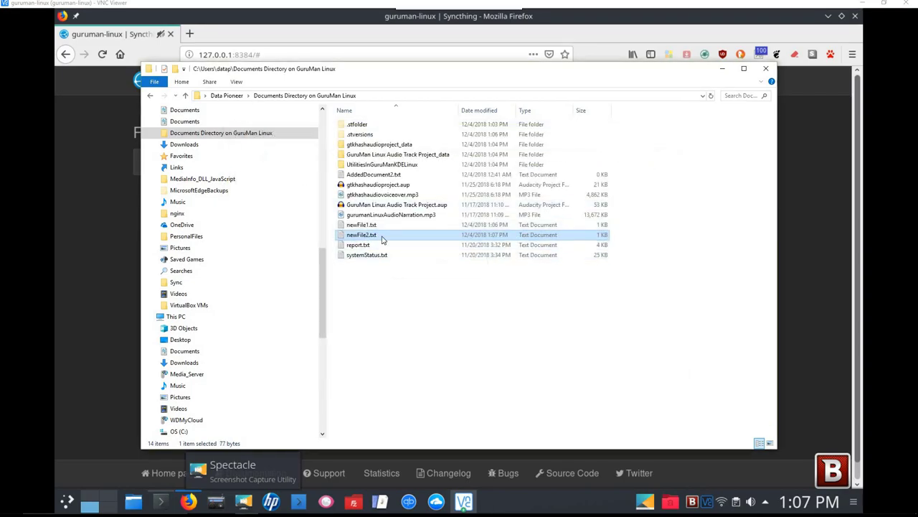
# Step: On the Linux desktop, open Documents in PCManFM and view the synced newFile2.txt text in Kate
pyautogui.moveTo(325, 511)
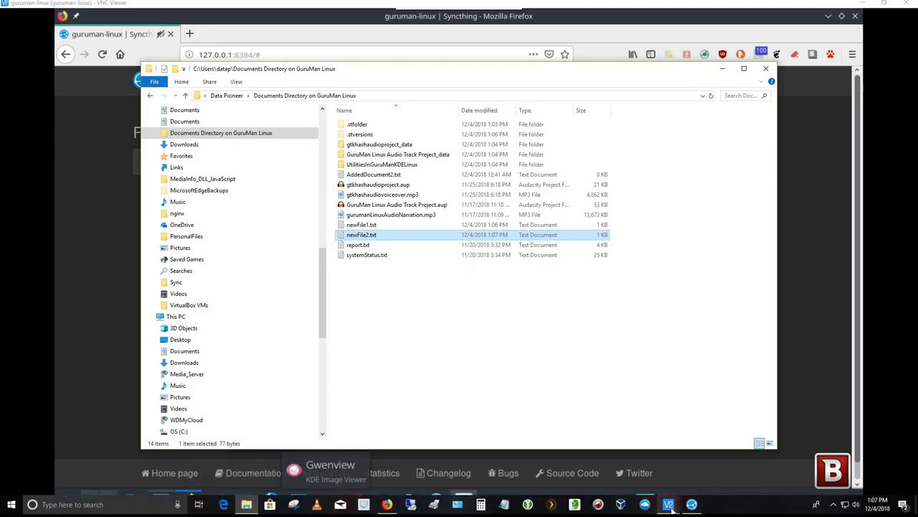
pyautogui.moveTo(672, 506)
pyautogui.click(696, 476)
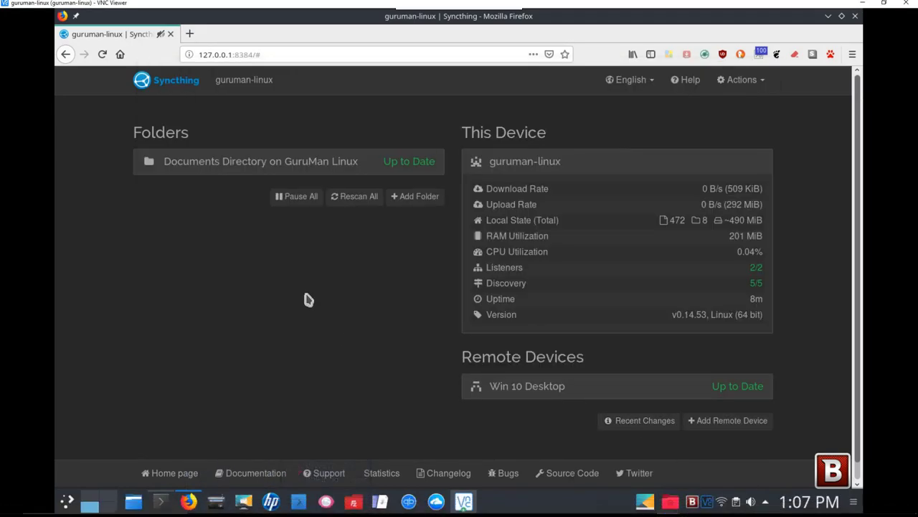
pyautogui.click(132, 503)
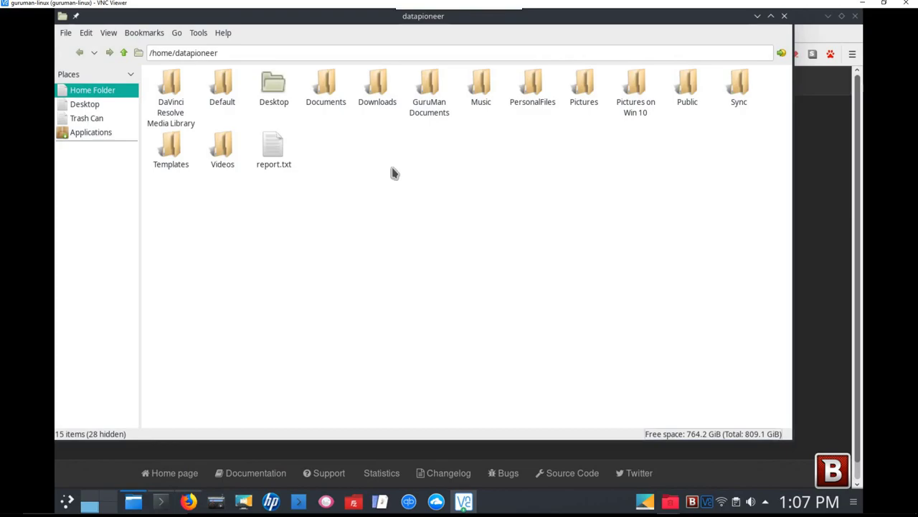
pyautogui.doubleClick(327, 97)
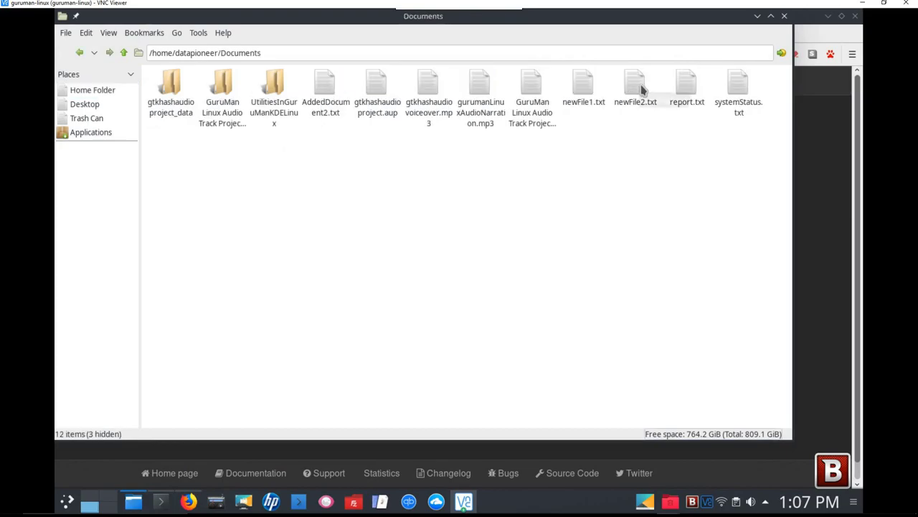
pyautogui.doubleClick(638, 86)
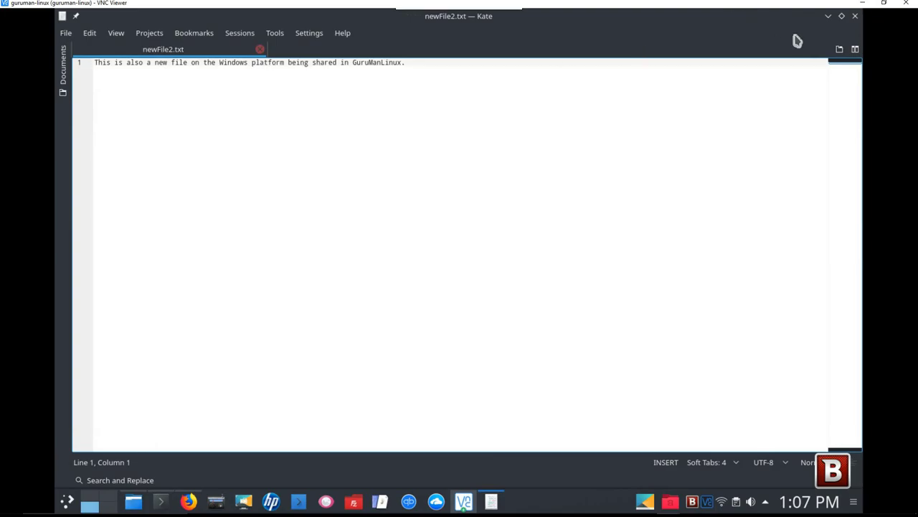
pyautogui.click(855, 17)
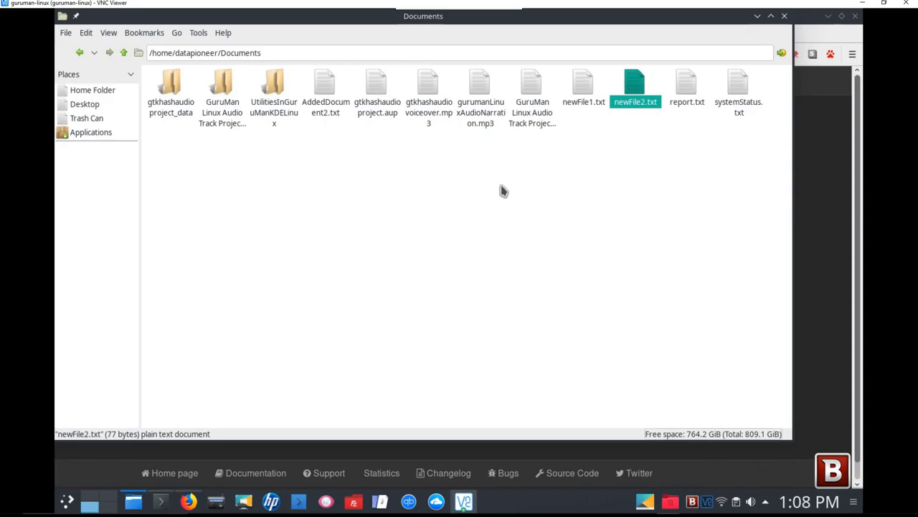
# Step: Move newFile1.txt to the trash, confirming with Yes, and close PCManFM
pyautogui.rightClick(587, 94)
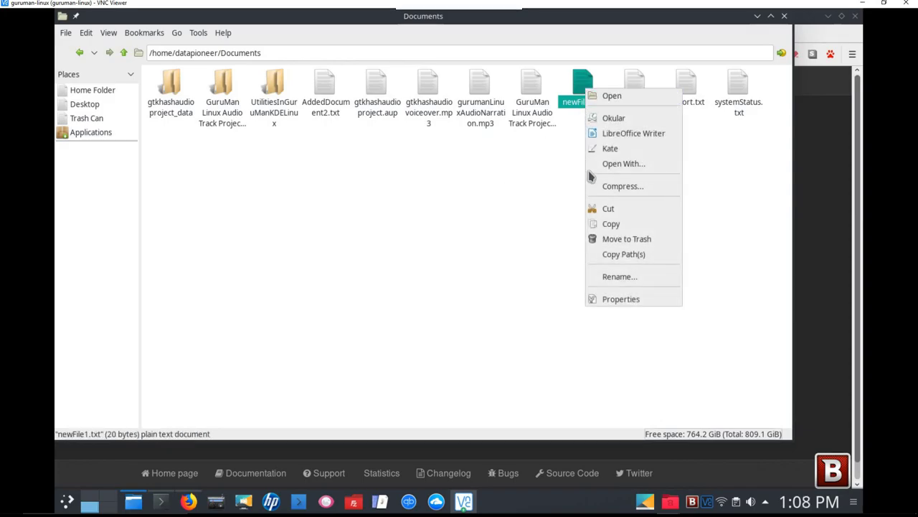
pyautogui.click(610, 239)
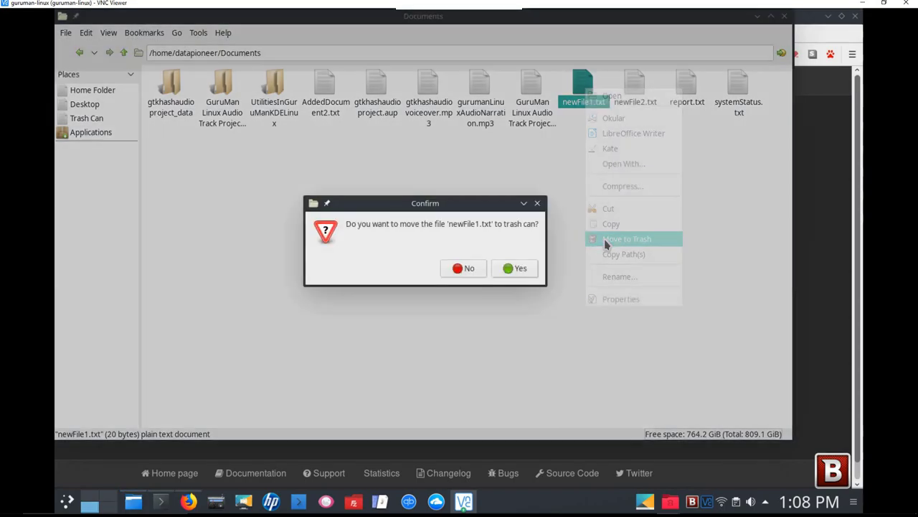
pyautogui.click(513, 268)
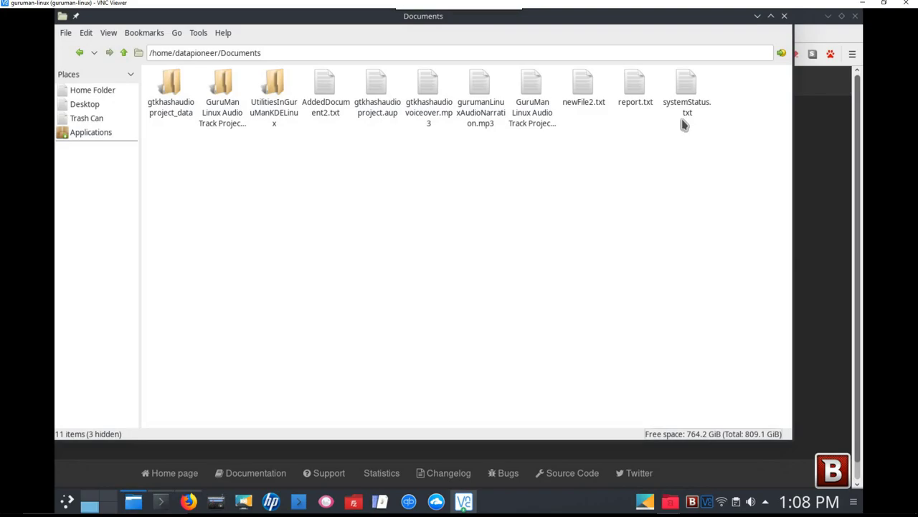
pyautogui.click(785, 17)
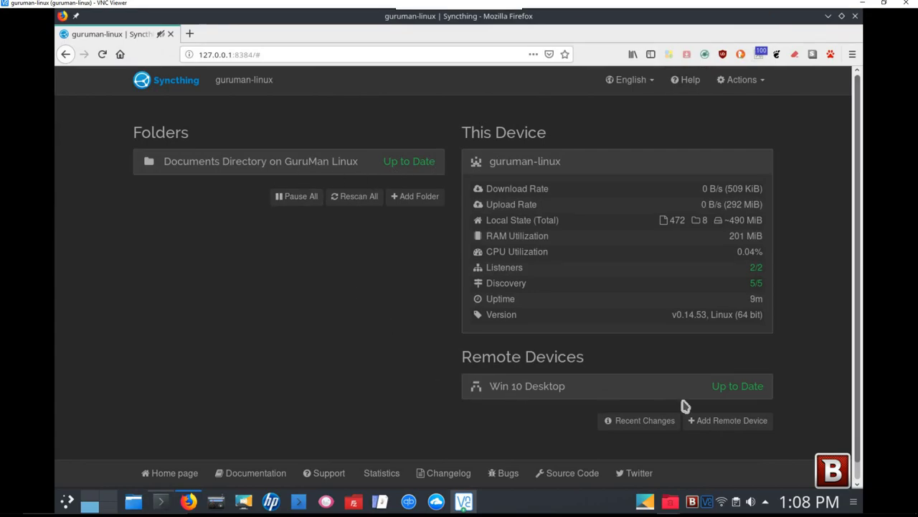
# Step: Back on Windows, open the synced Documents folder in File Explorer and enter .stversions
pyautogui.moveTo(391, 509)
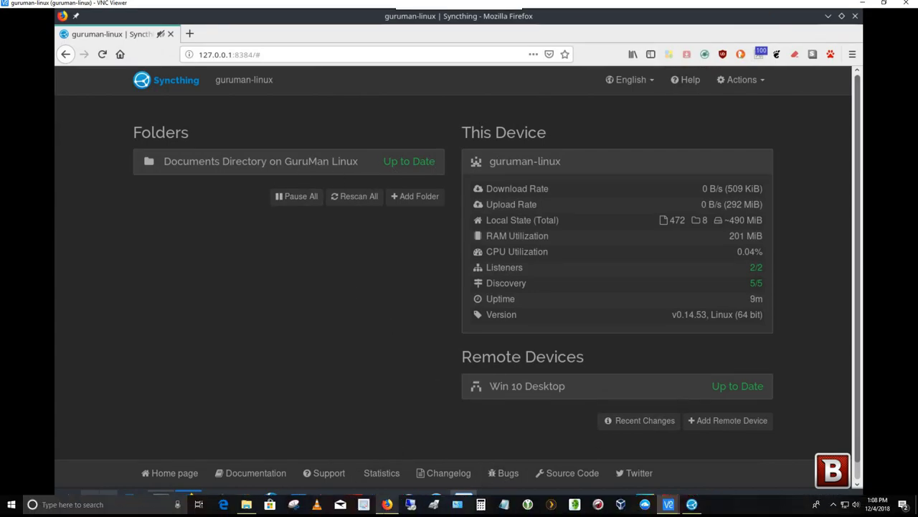
pyautogui.click(387, 504)
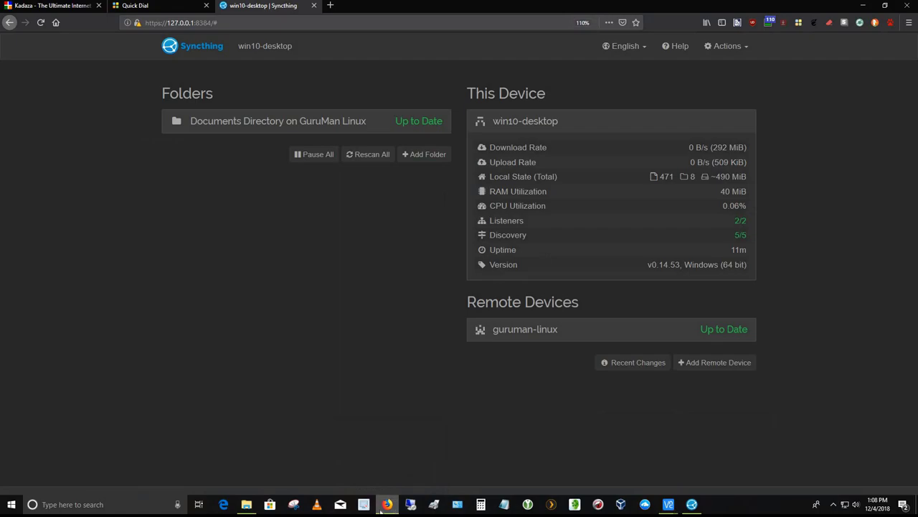
pyautogui.click(246, 505)
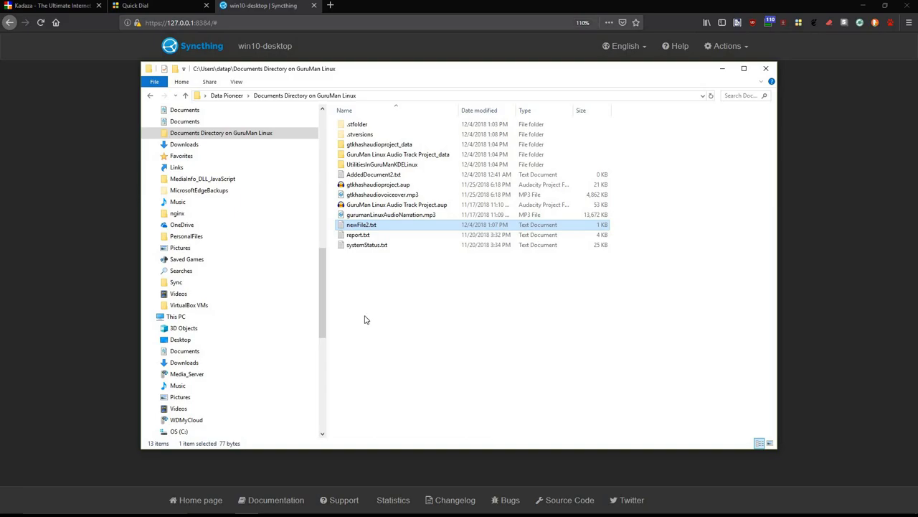
pyautogui.click(366, 135)
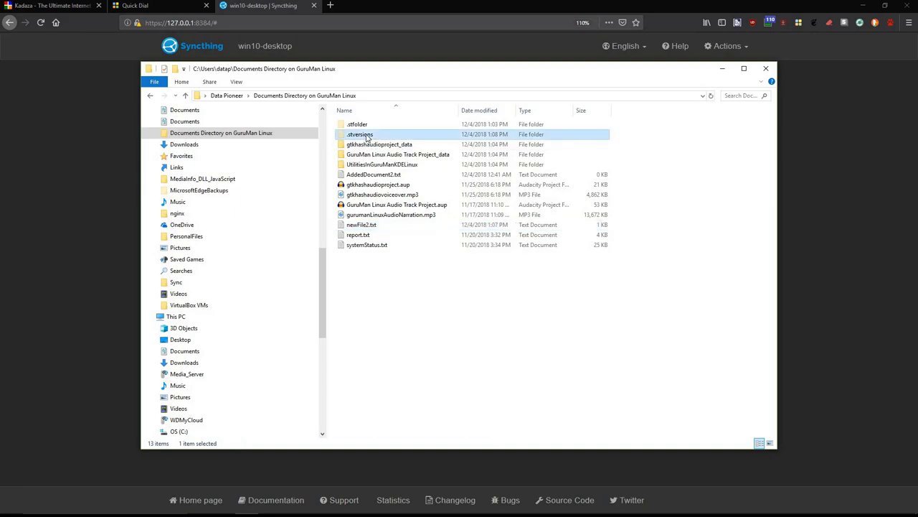
pyautogui.doubleClick(366, 135)
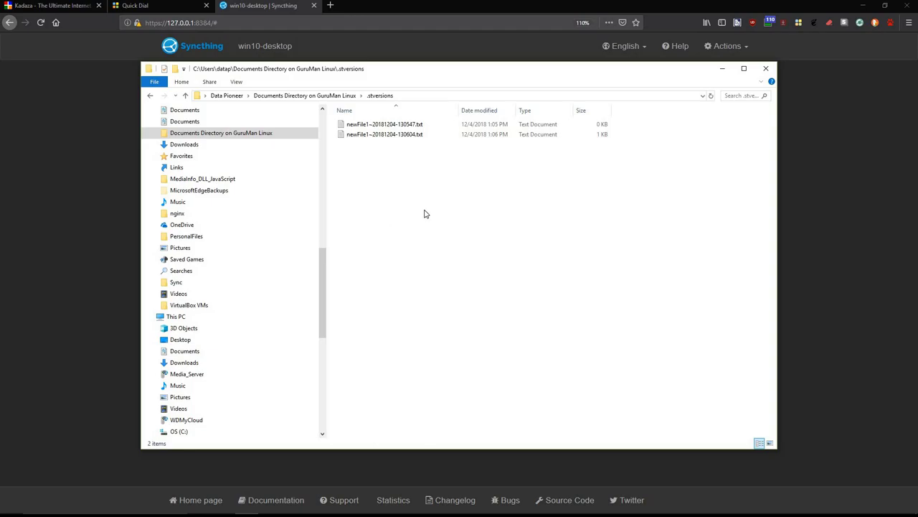
# Step: Close .stversions, return to the Linux desktop, and briefly reopen then close PCManFM Documents
pyautogui.click(768, 70)
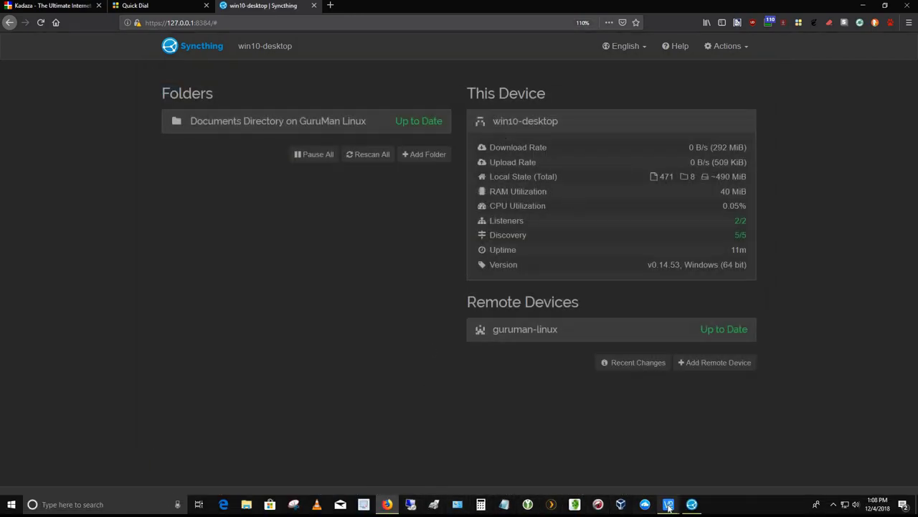
pyautogui.moveTo(684, 502)
pyautogui.click(696, 485)
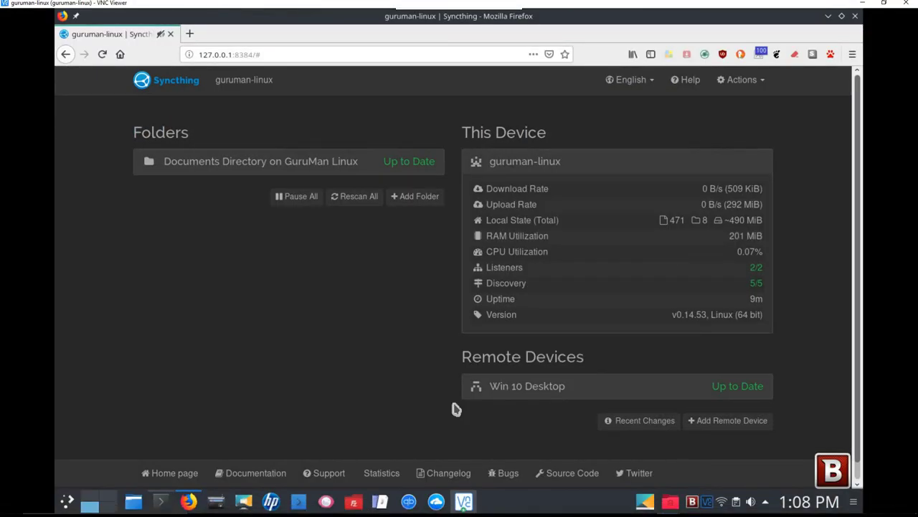
pyautogui.click(134, 502)
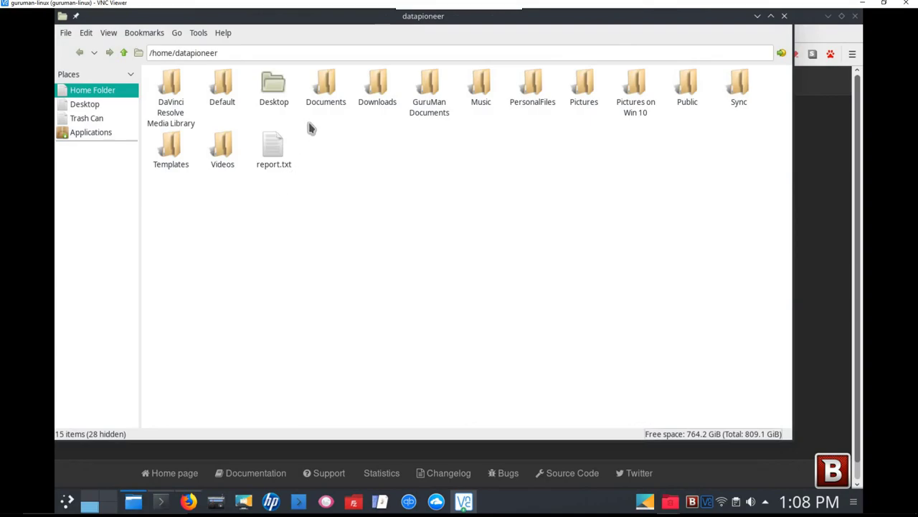
pyautogui.doubleClick(328, 87)
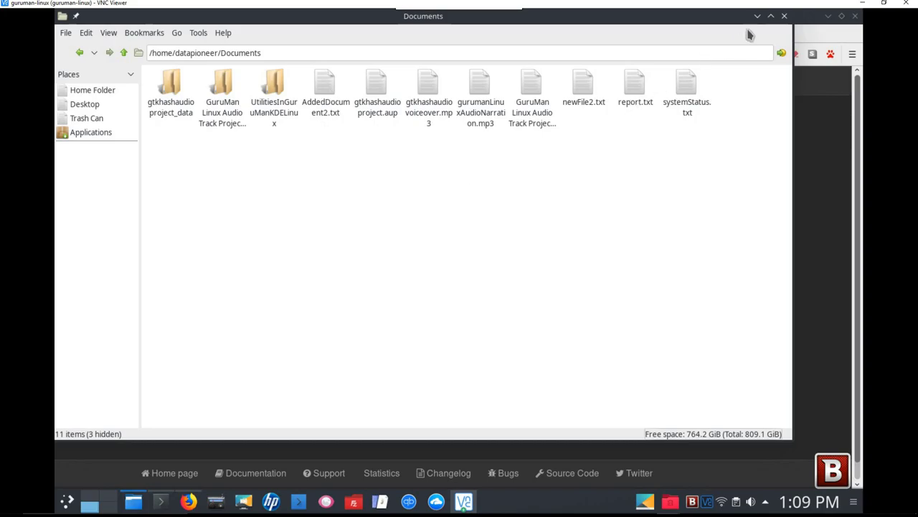
pyautogui.click(783, 16)
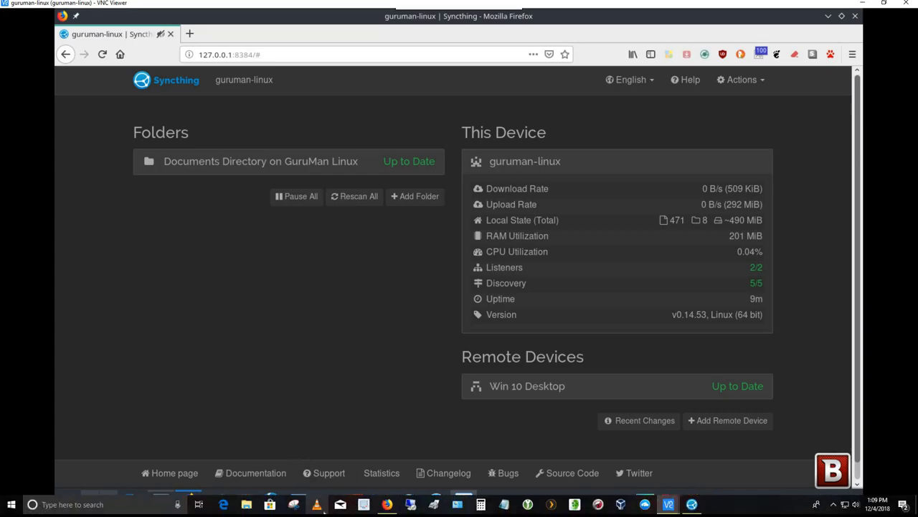
pyautogui.click(363, 505)
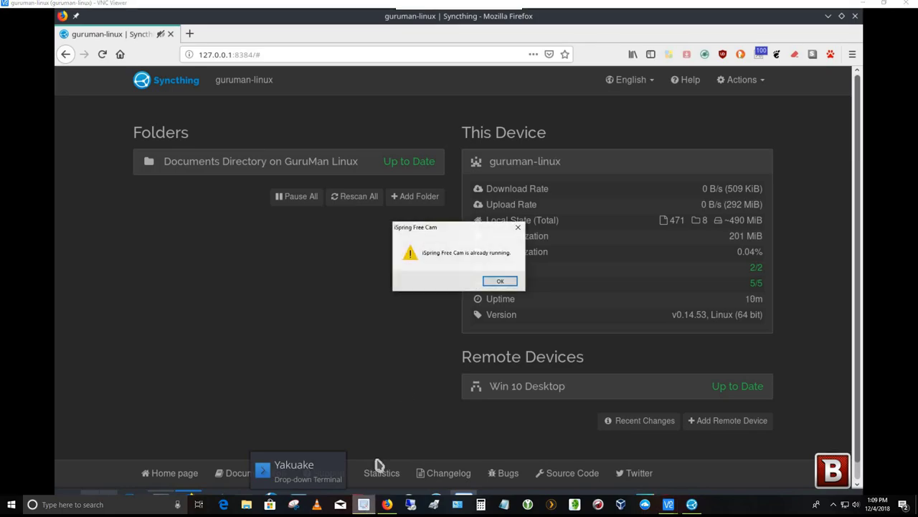